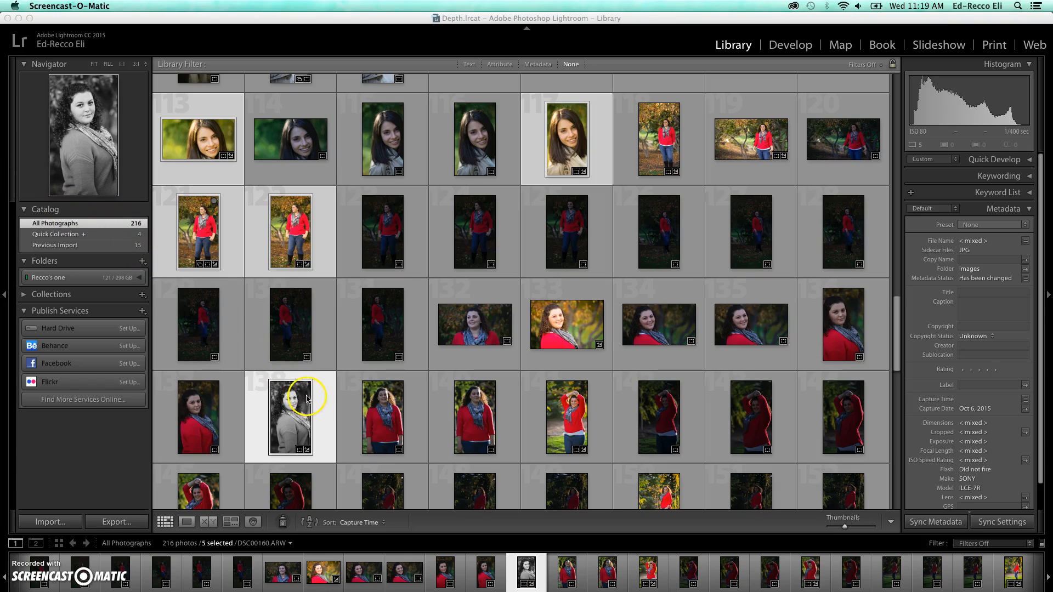
Select the black-and-white portrait together with photos 133, 117, 122 and 113 in the grid
left_click(325, 394)
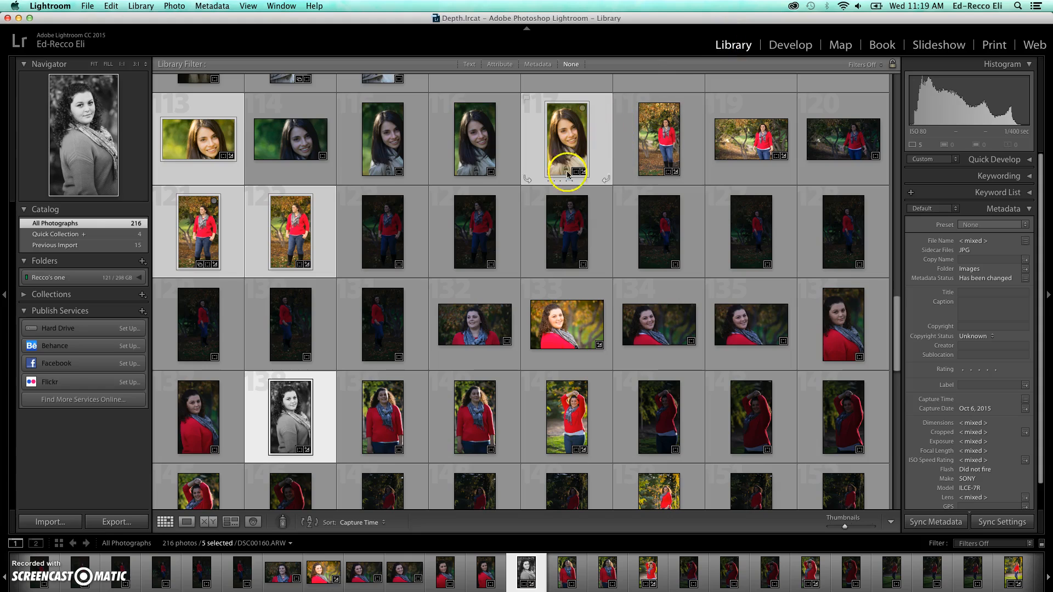
left_click(323, 431)
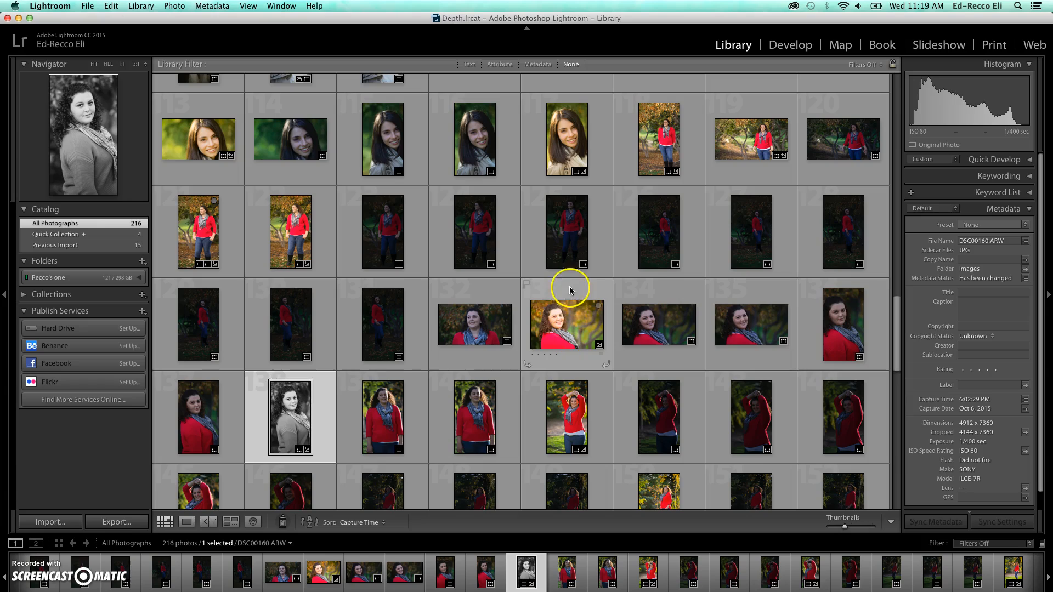
left_click(565, 307, "super")
left_click(587, 137, "super")
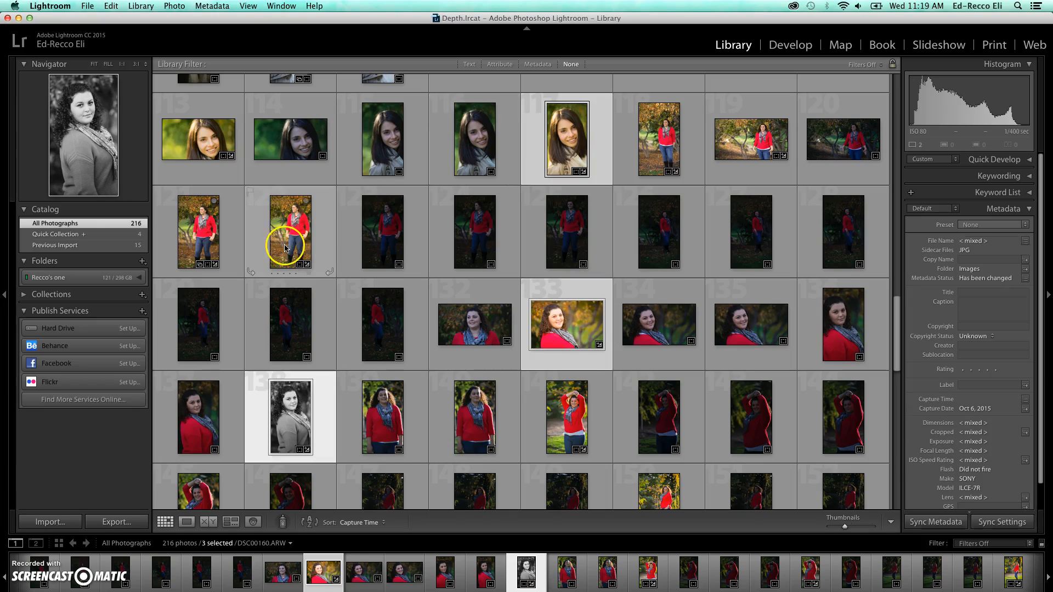
left_click(328, 233, "super")
left_click(222, 172, "super")
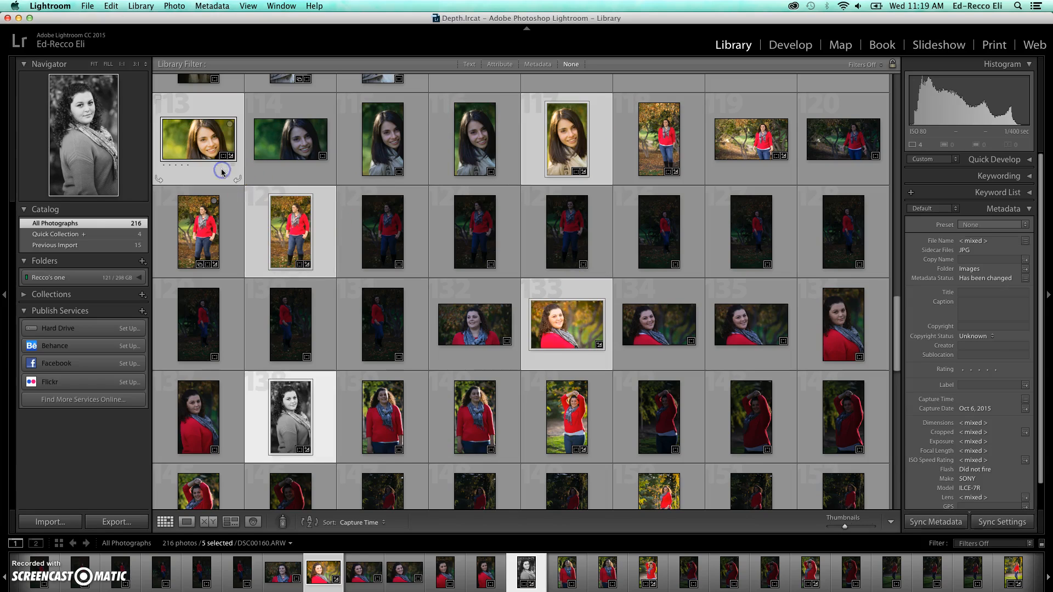
Take photo 122 out of the multi-photo selection and add it back
left_click(318, 273)
left_click(324, 237)
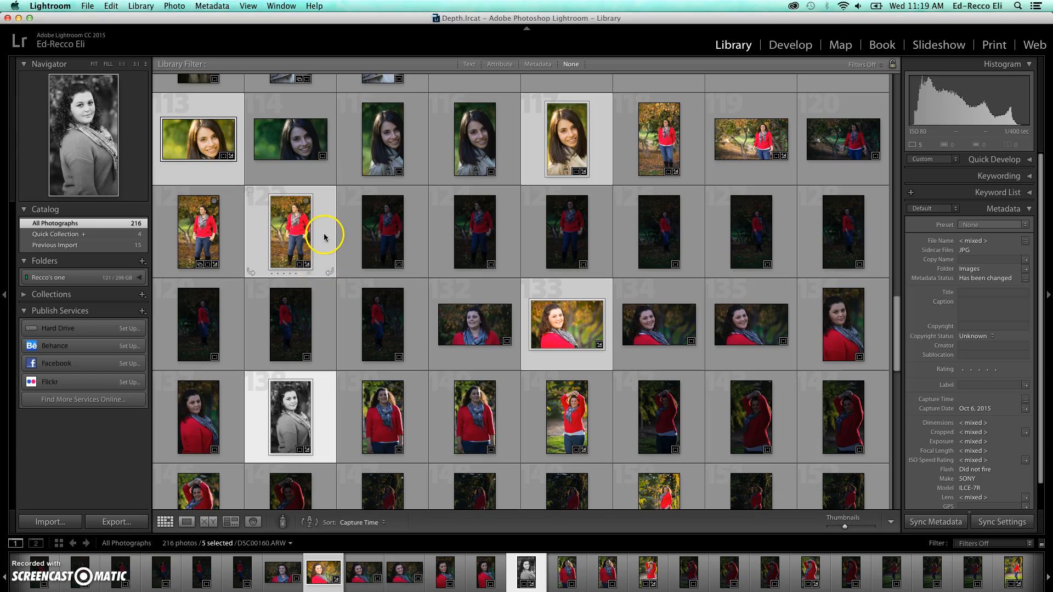
left_click(324, 237, "super")
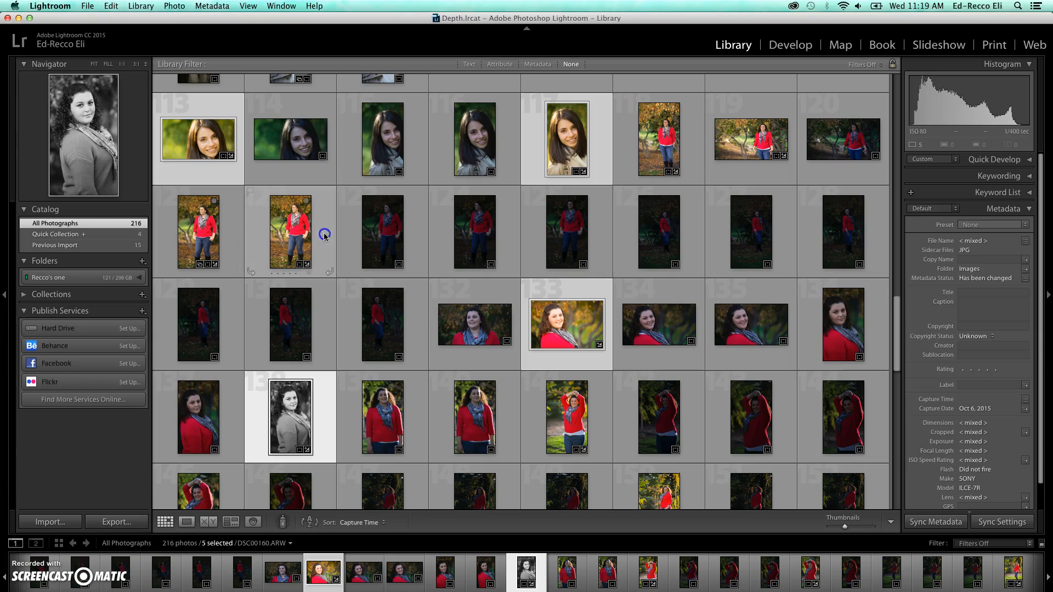
left_click(324, 235, "super")
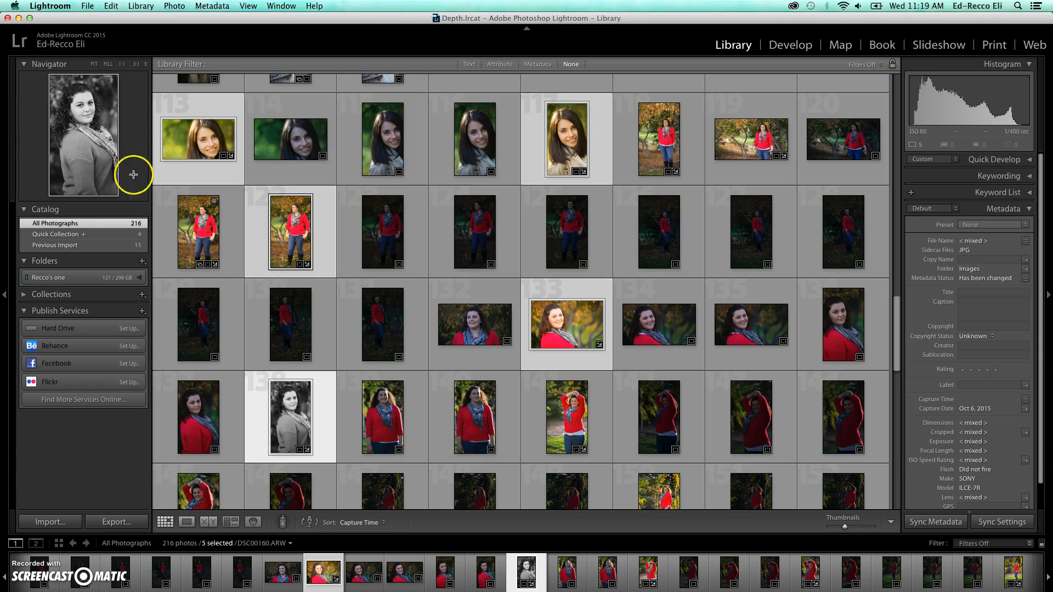
Open the export settings for the selected photos and choose the Test 2 folder as the destination
left_click(118, 522)
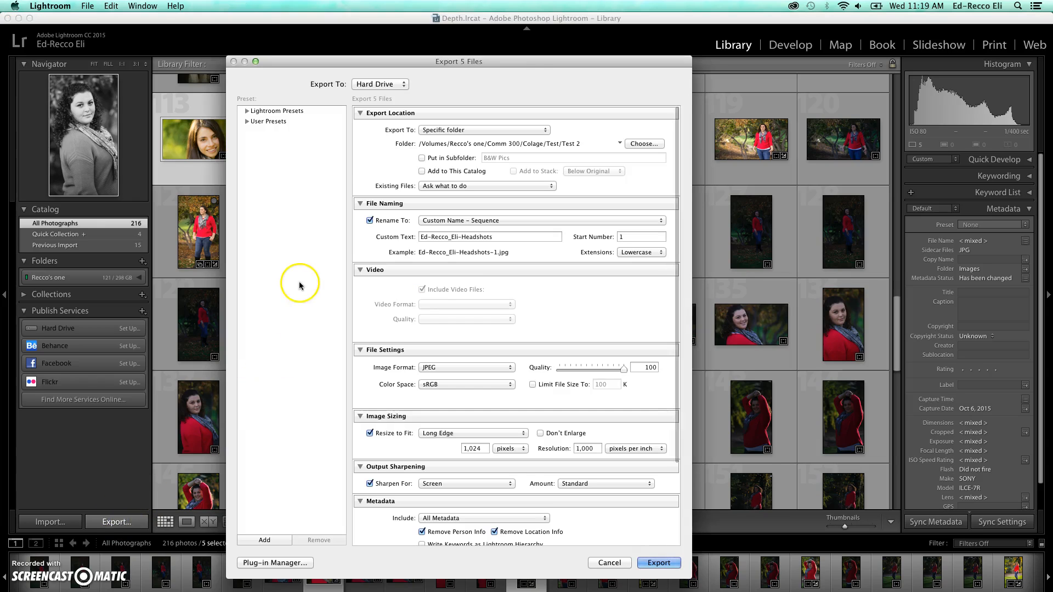
left_click_drag(437, 61, 444, 31)
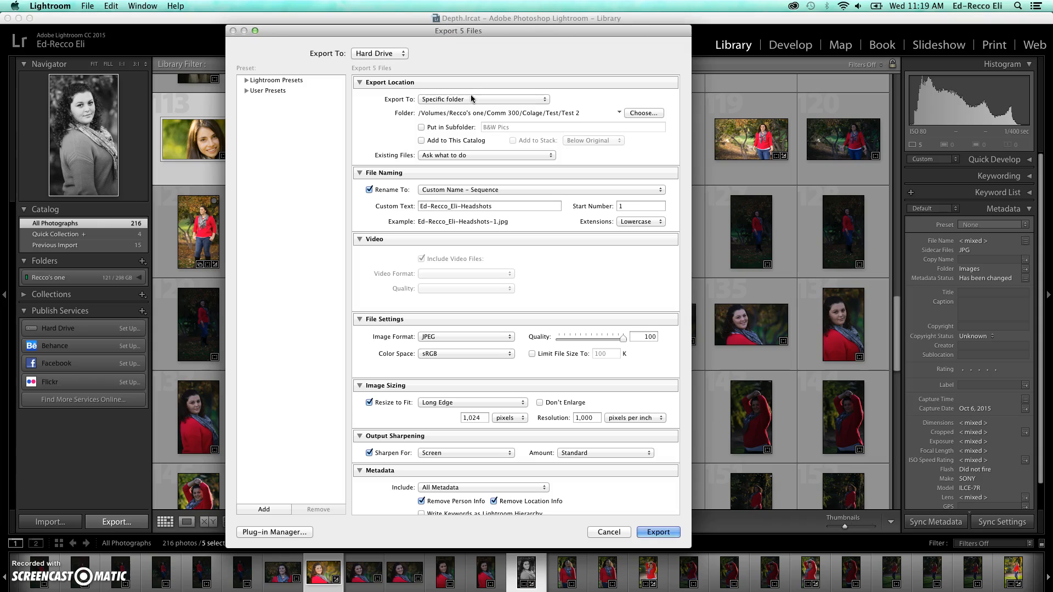
left_click_drag(689, 547, 704, 567)
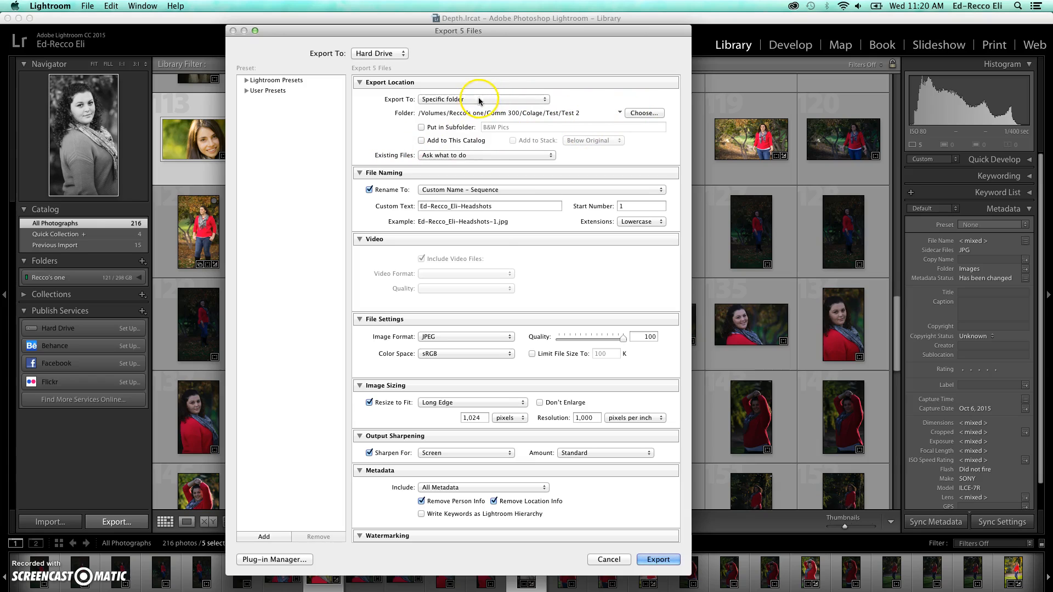
left_click(639, 112)
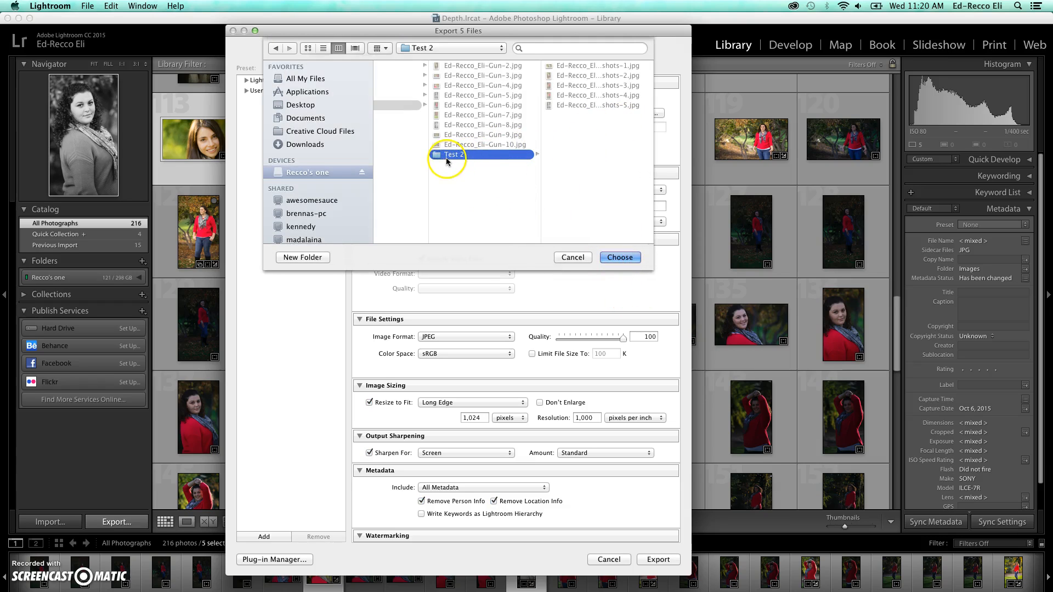
left_click(613, 257)
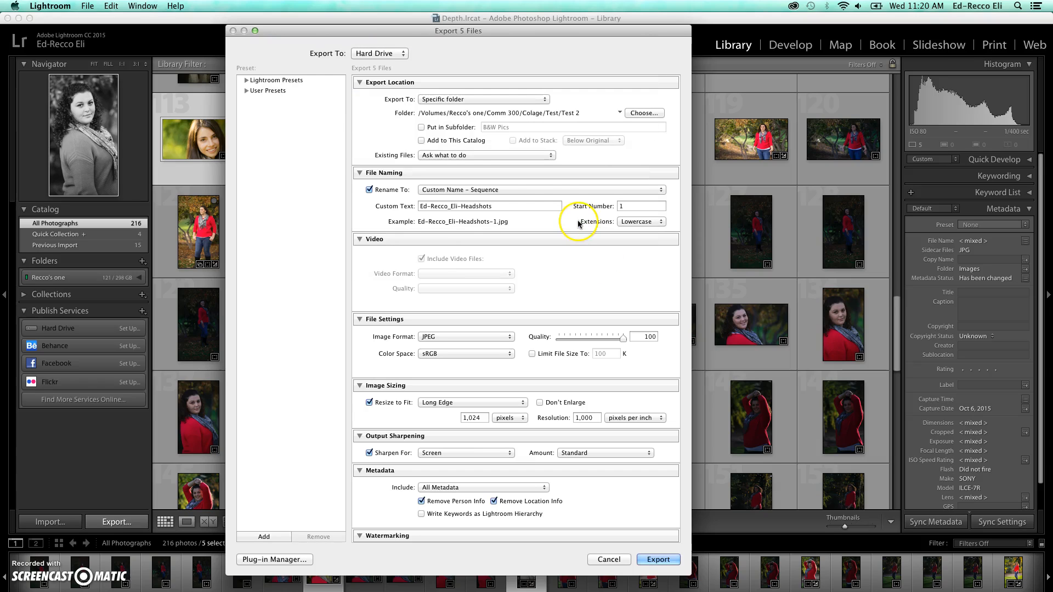
Set the renaming template for the exported files to Custom Name - Sequence
left_click(528, 191)
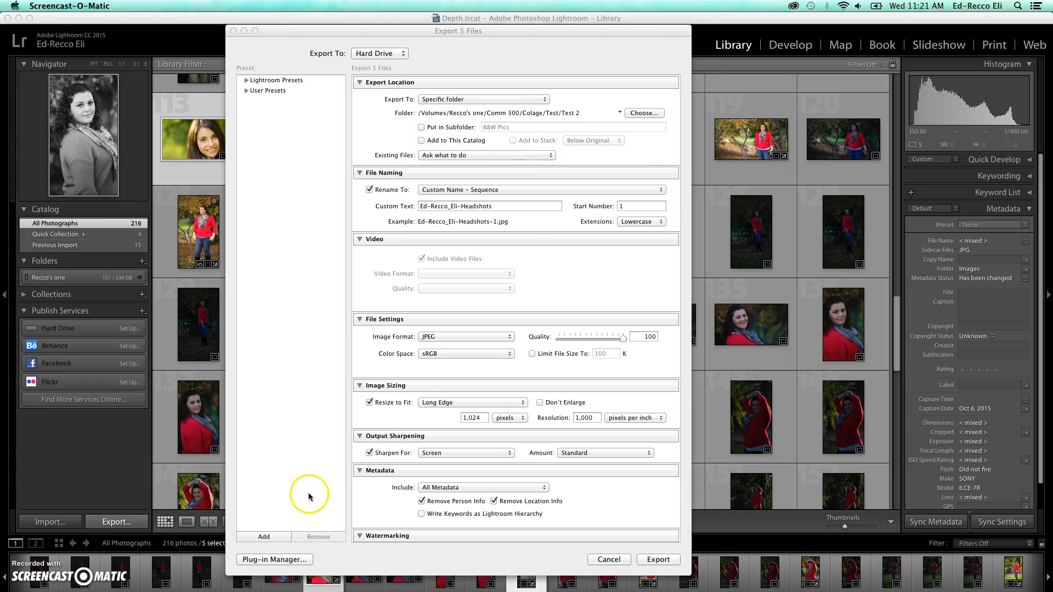
left_click(548, 193)
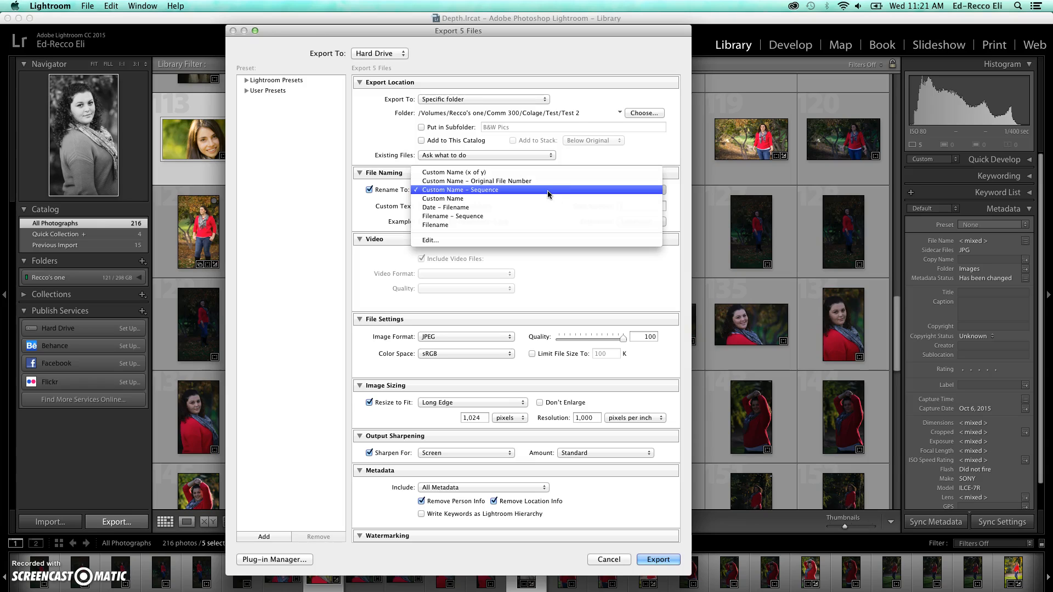
left_click(548, 190)
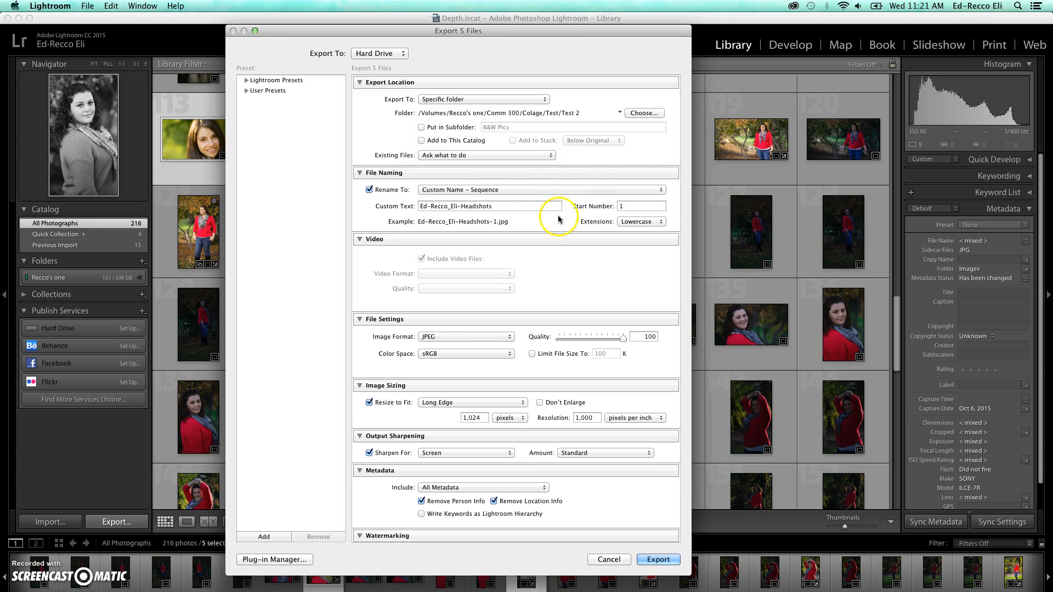
Review the custom text, the start number and the example filename for the exported files
left_click(499, 208)
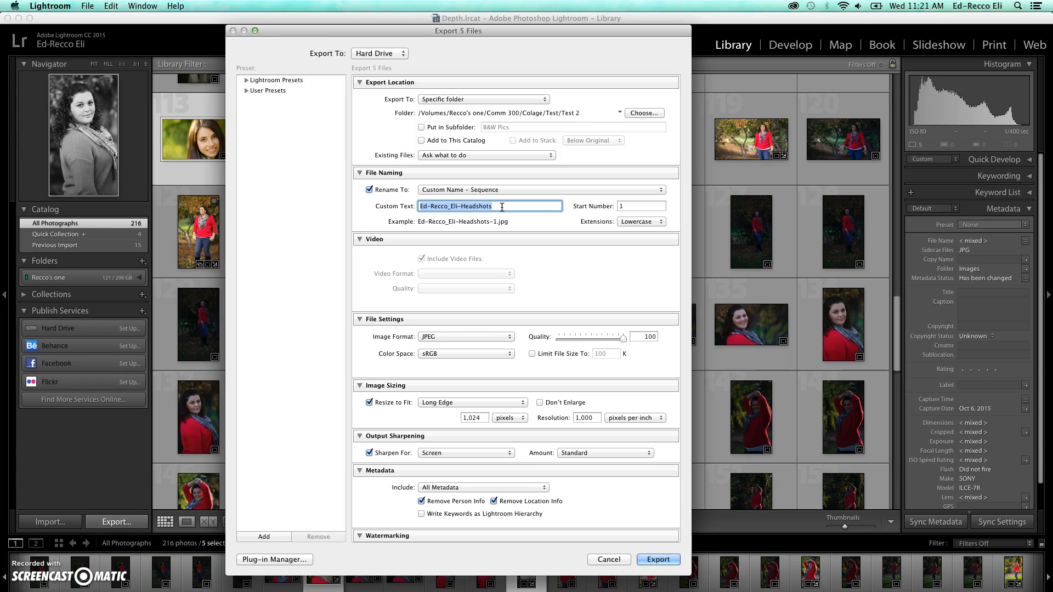
left_click(632, 207)
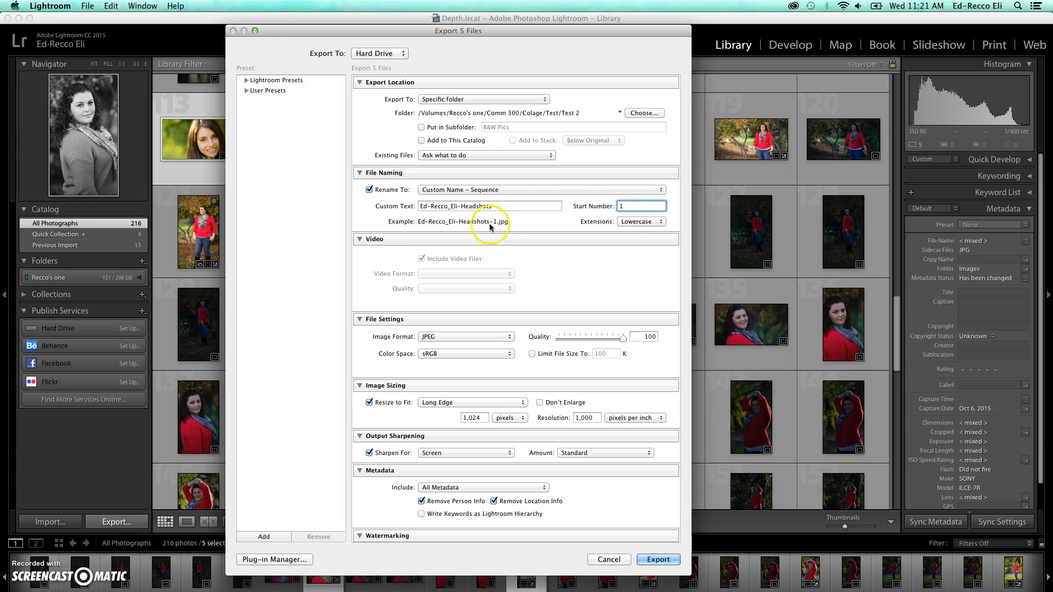
left_click(515, 220)
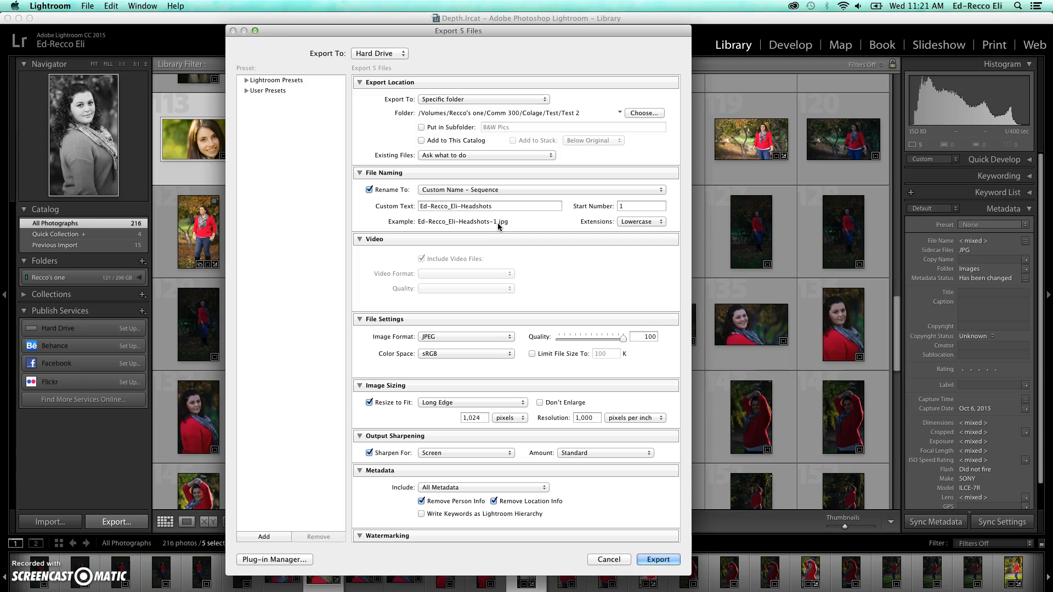
left_click(434, 207)
left_click(434, 239)
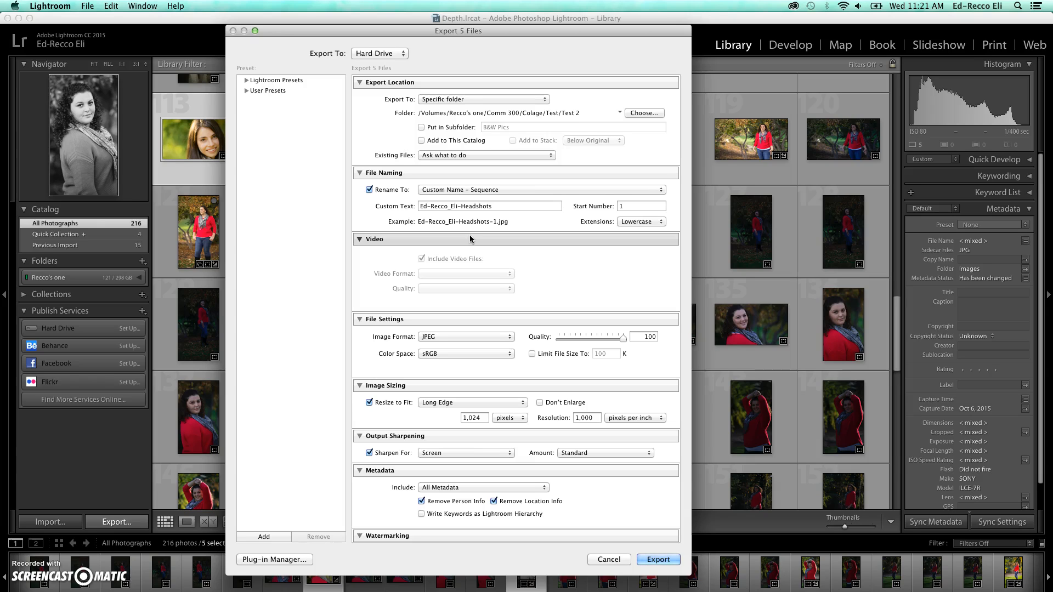
Look through the available image formats and try limiting the exported file size to 100 K
scroll(456, 276, "down", 3)
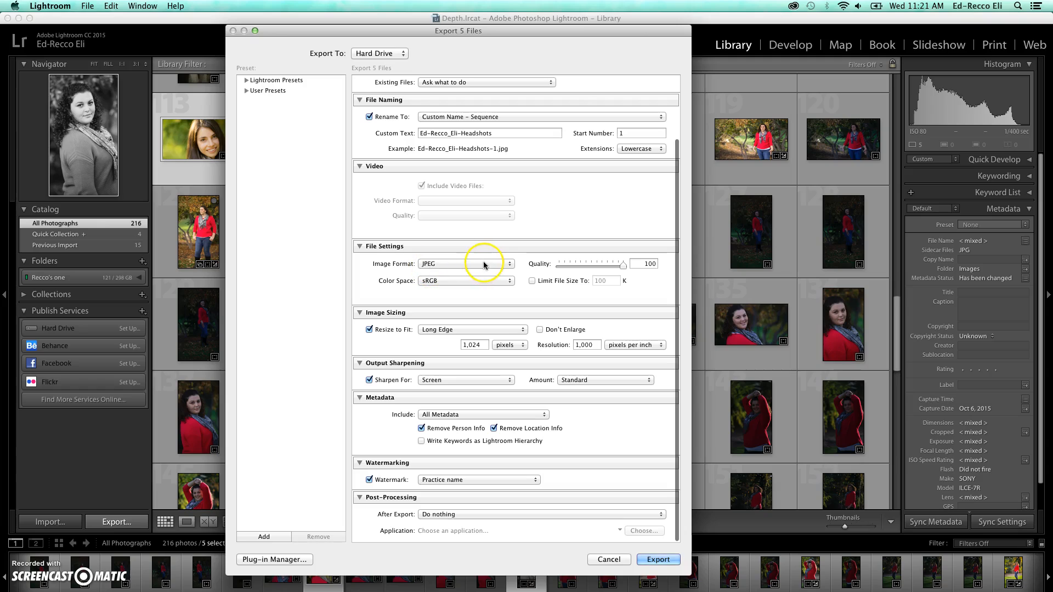
left_click(507, 266)
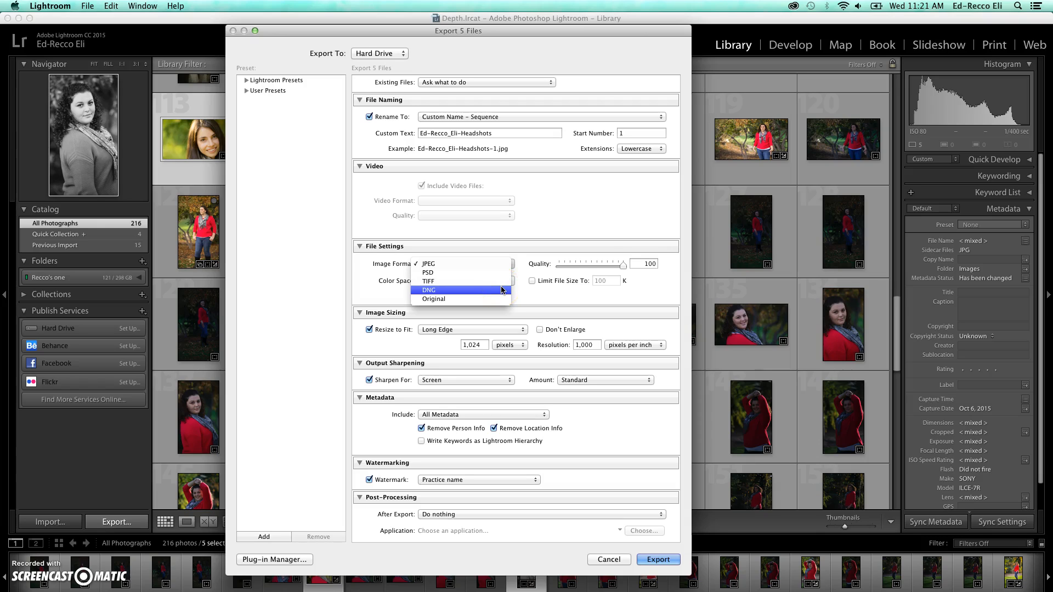
left_click(598, 254)
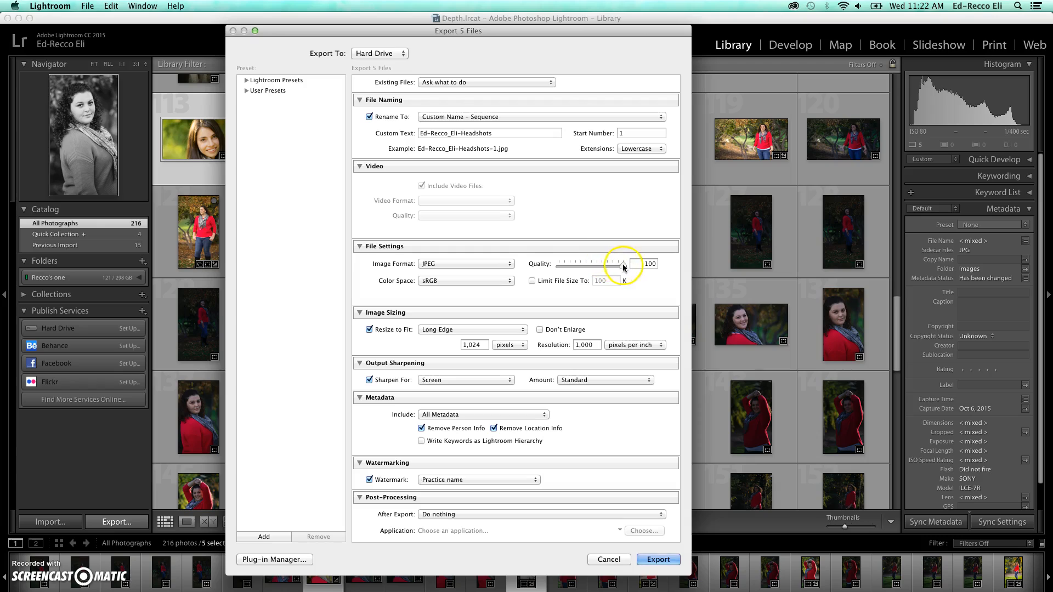
left_click(532, 281)
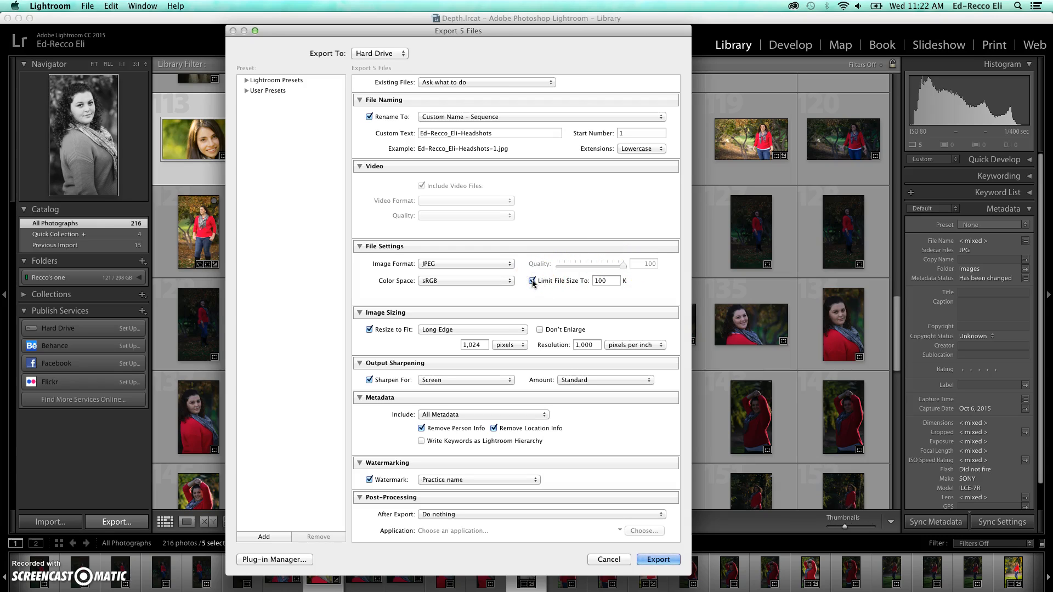
left_click(532, 281)
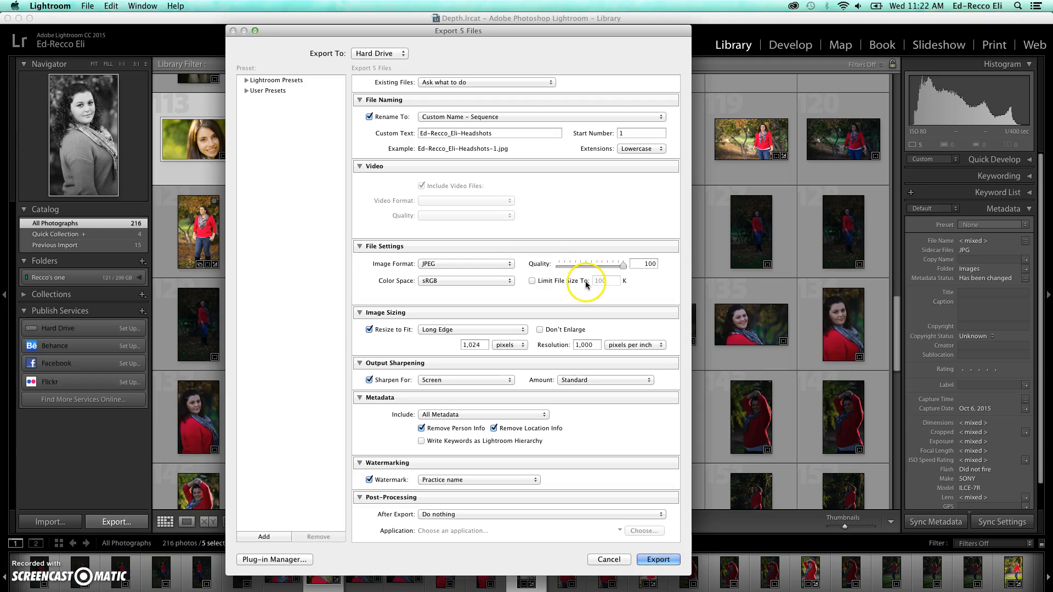
Set the exported images to resize by Long Edge and check the dimension value and its pixel unit
scroll(522, 303, "down", 1)
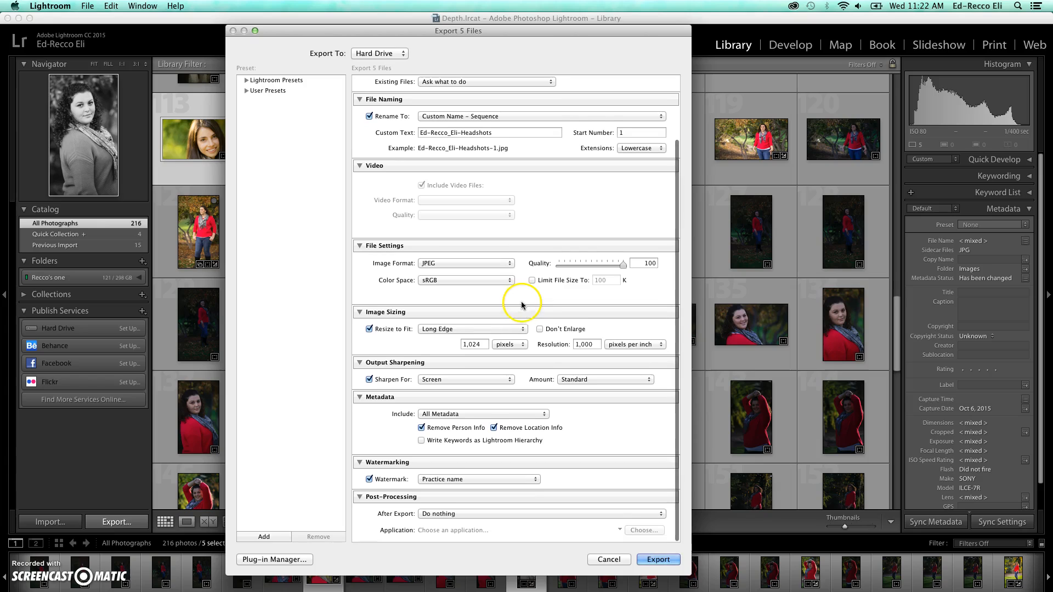
left_click(499, 330)
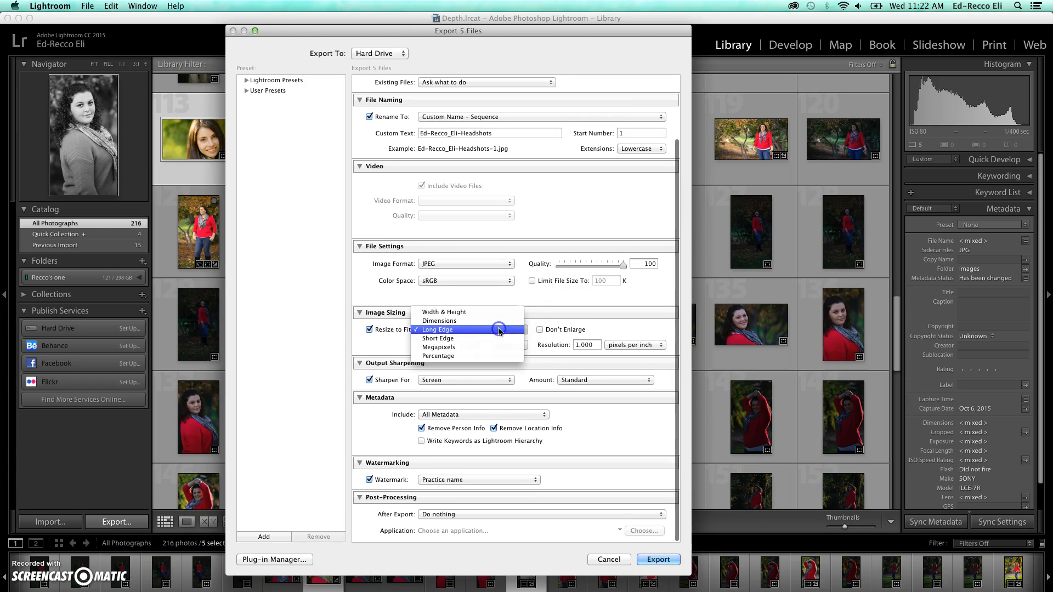
left_click(454, 331)
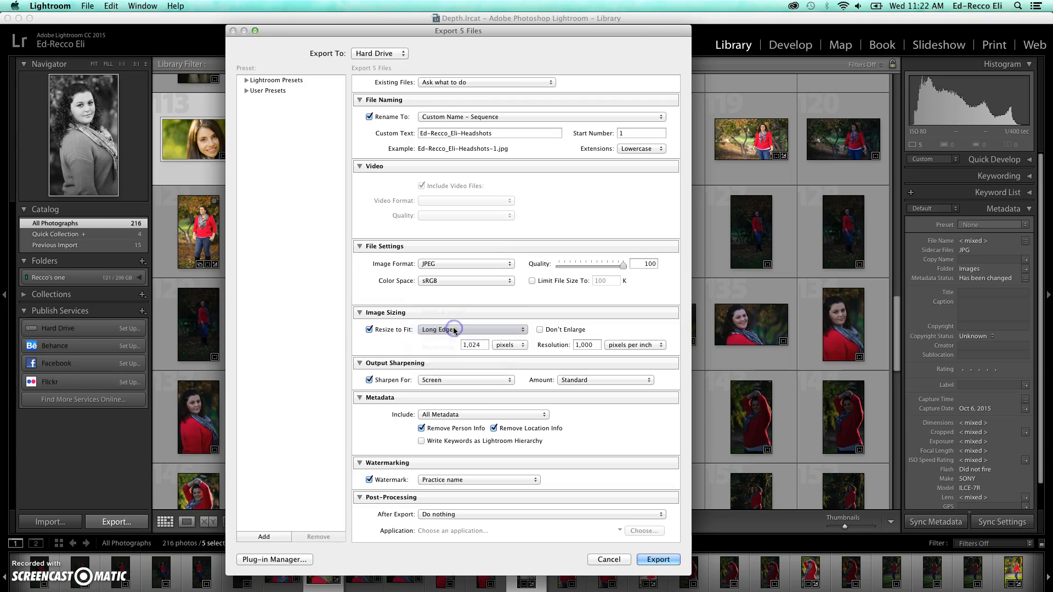
left_click(469, 329)
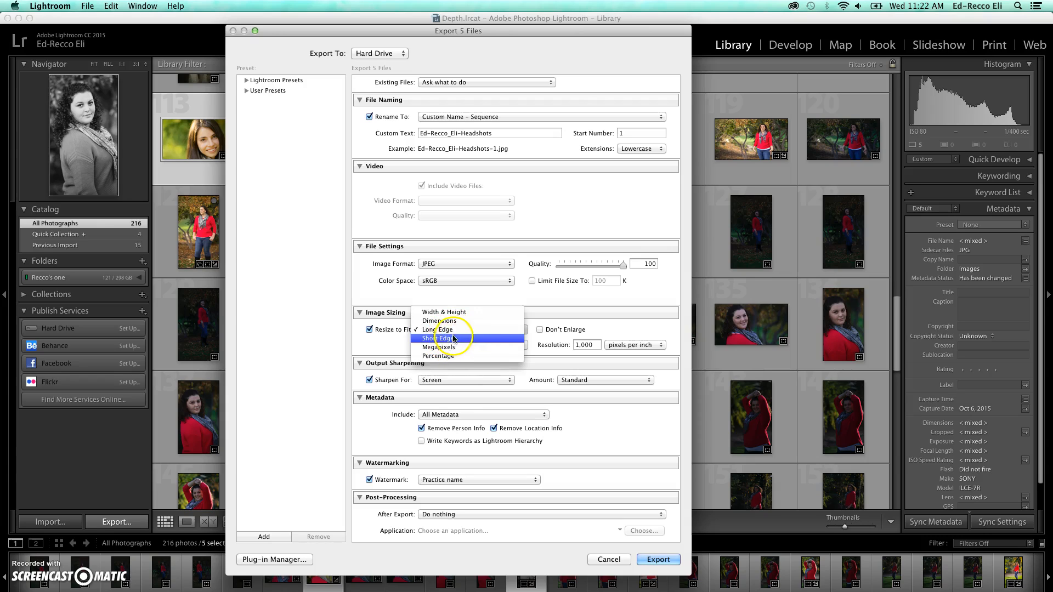
left_click(446, 330)
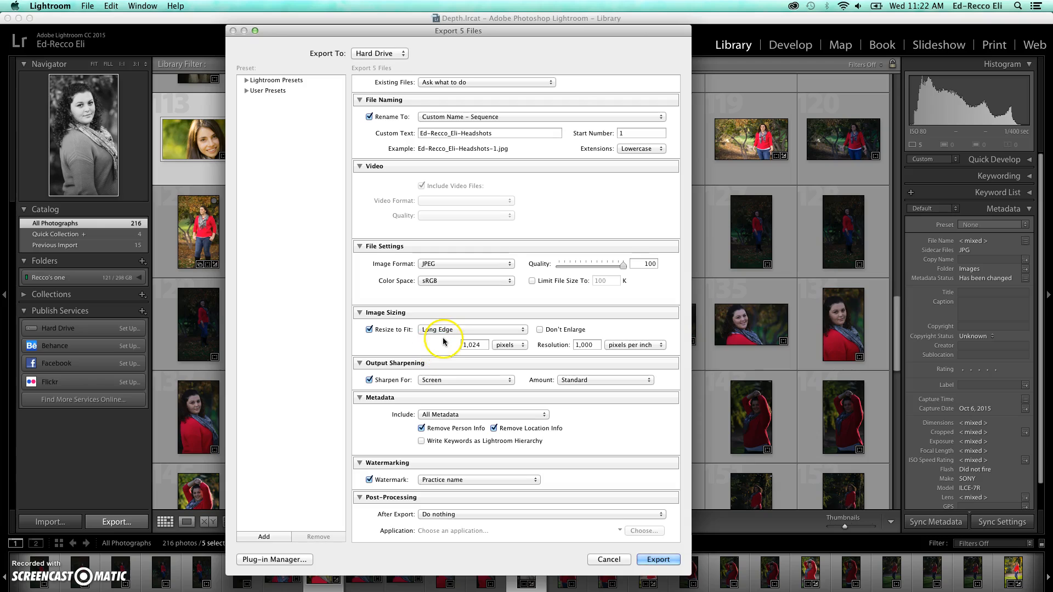
left_click(503, 345)
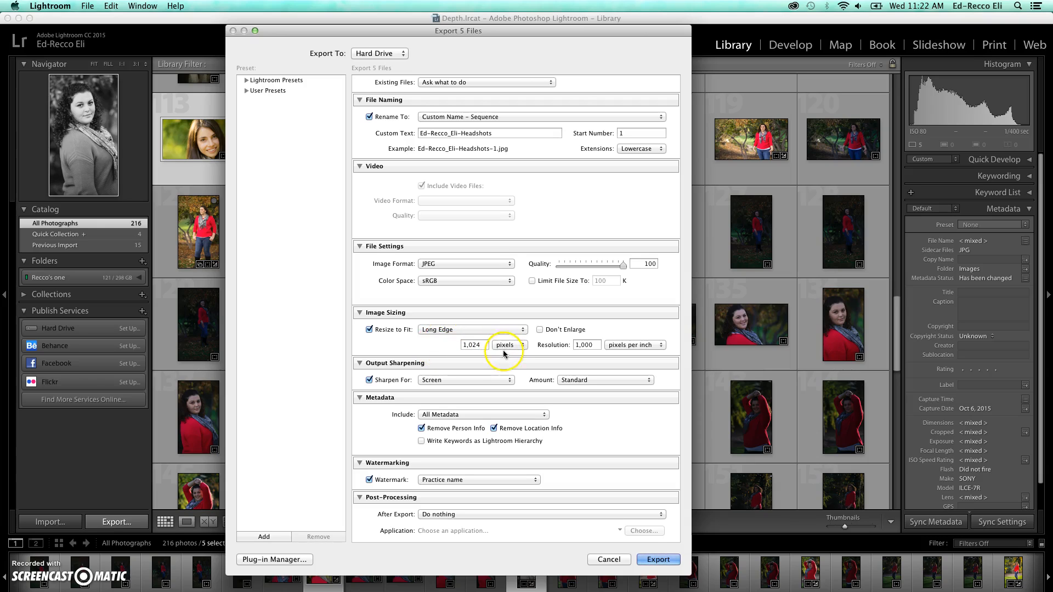
left_click(470, 345)
left_click(450, 344)
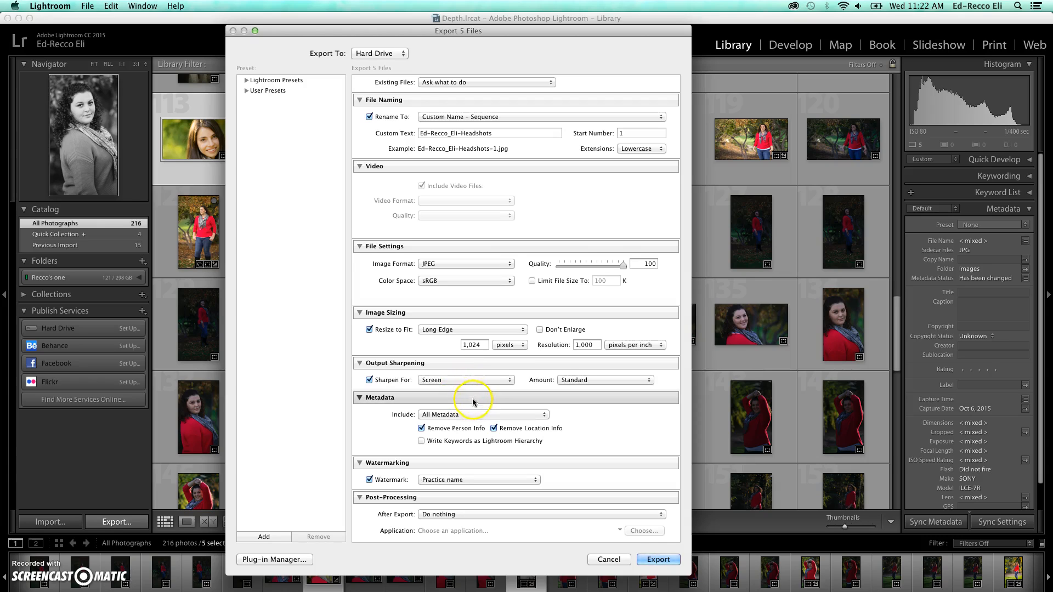
Open the Watermark Editor for the Practice name watermark from the export settings
scroll(468, 428, "down", 1)
scroll(468, 429, "up", 1)
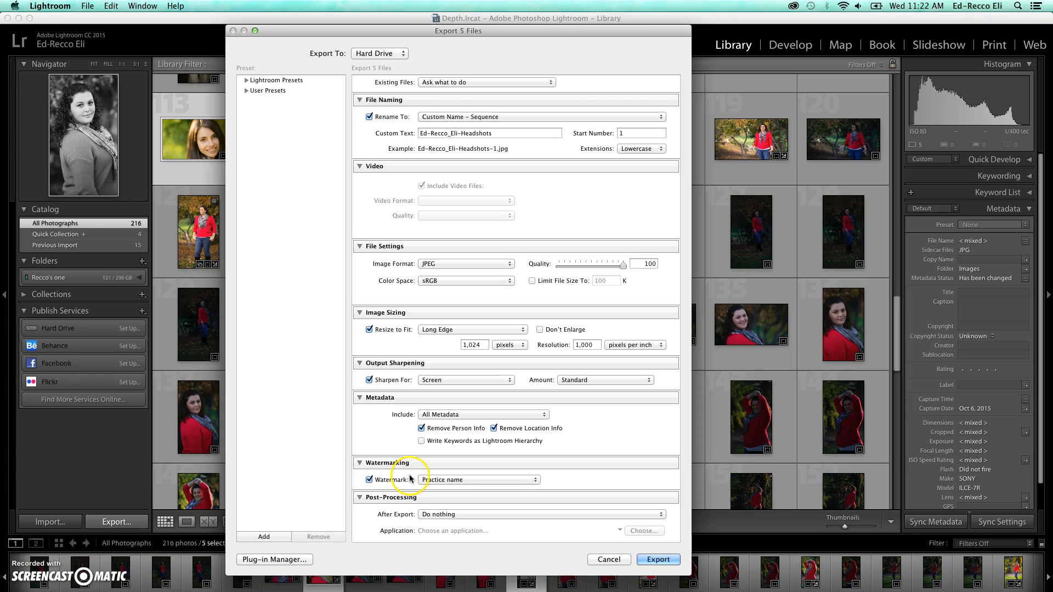
left_click(455, 481)
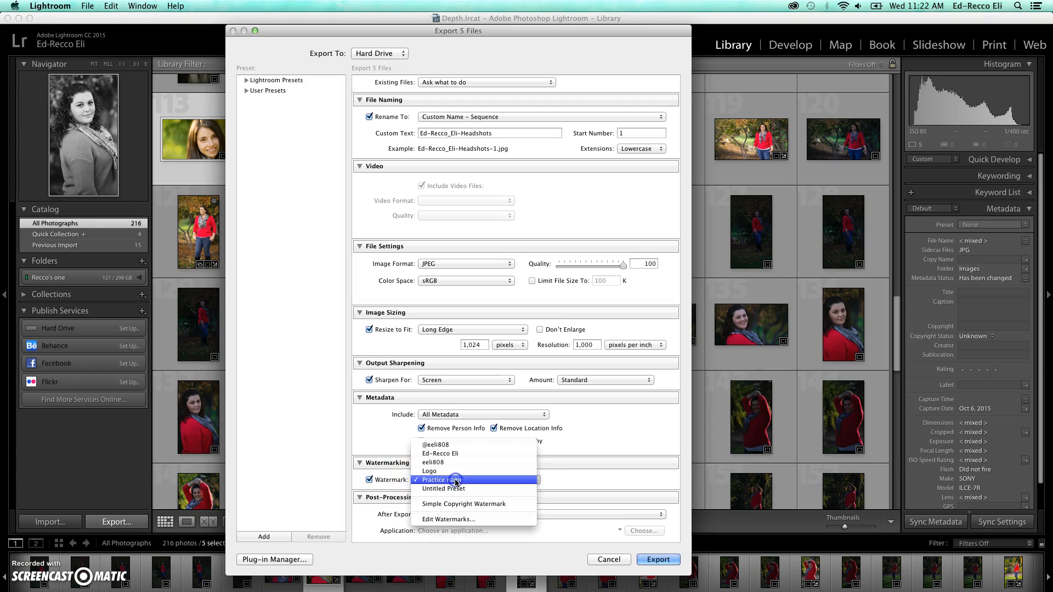
left_click(455, 520)
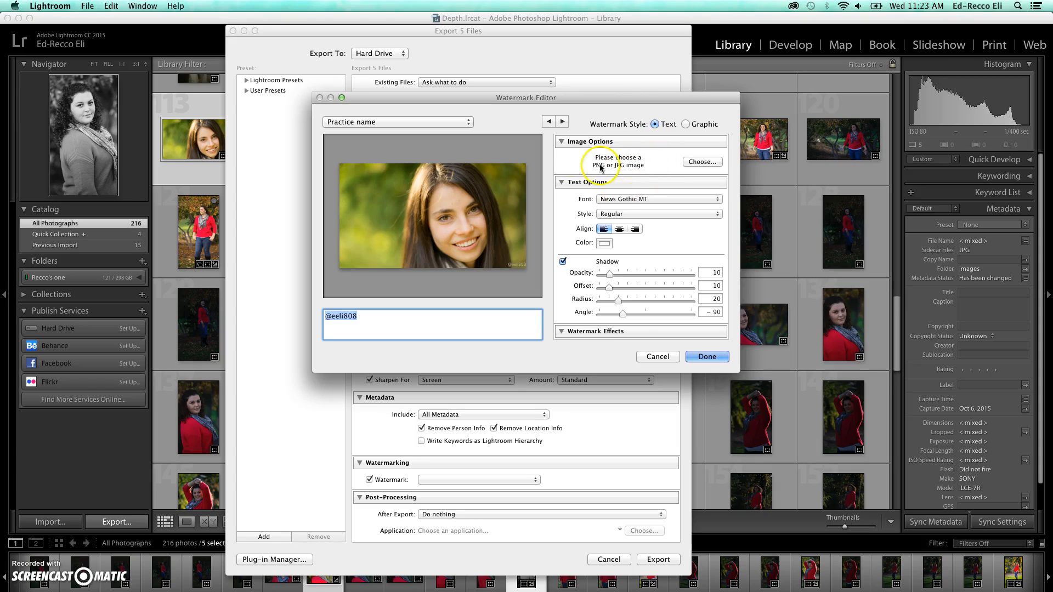
left_click(702, 163)
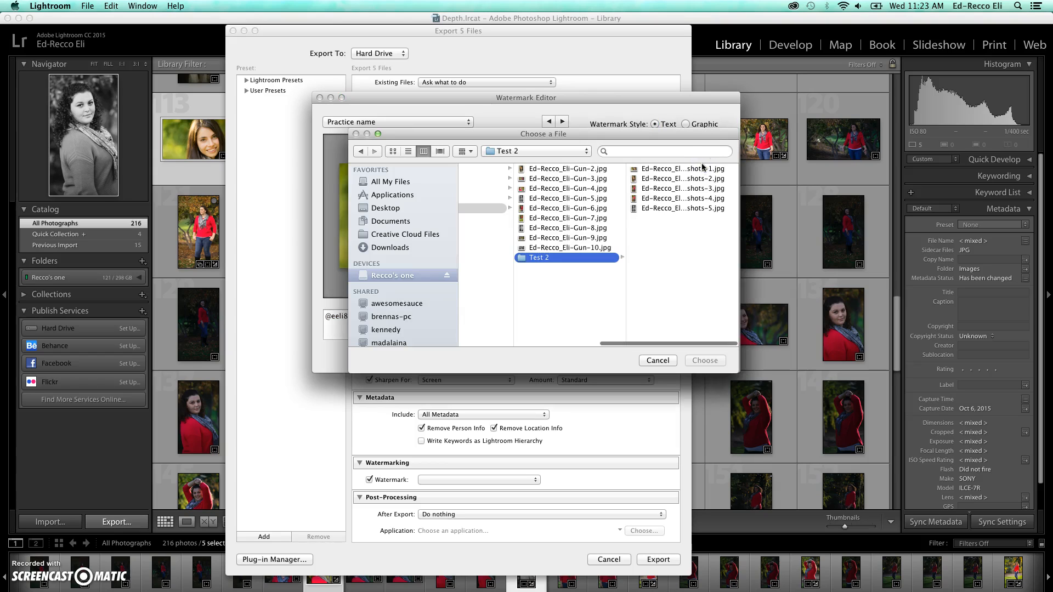
scroll(560, 272, "left", 3)
scroll(560, 272, "left", 2)
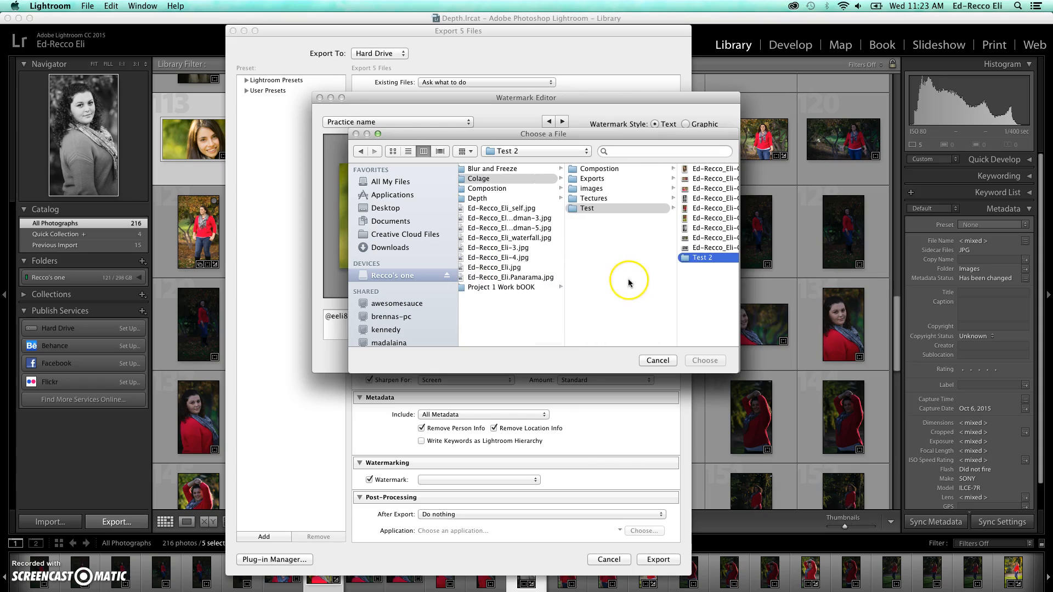
scroll(628, 283, "right", 2)
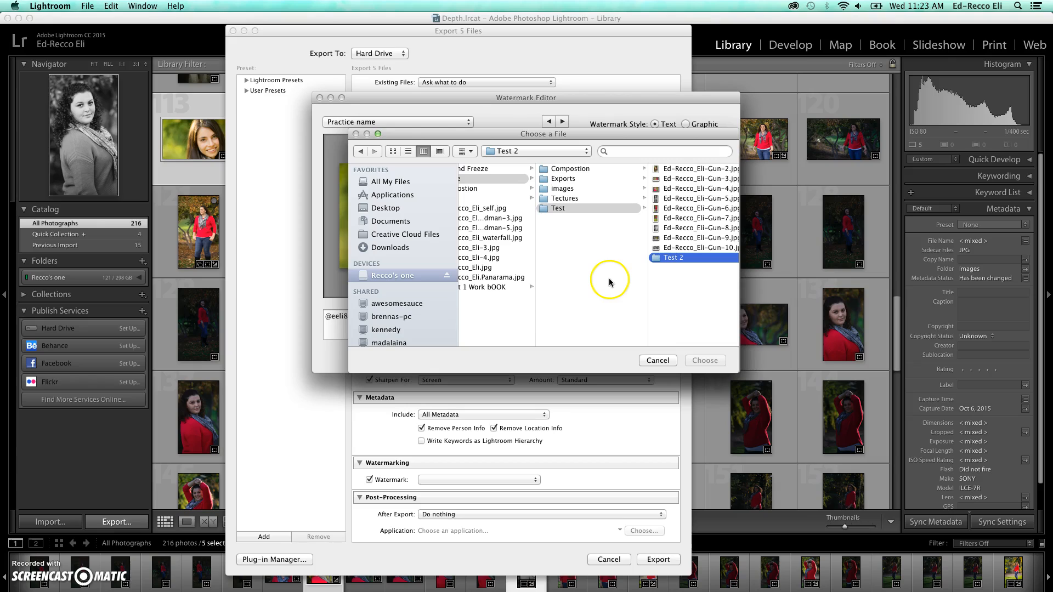
left_click(658, 361)
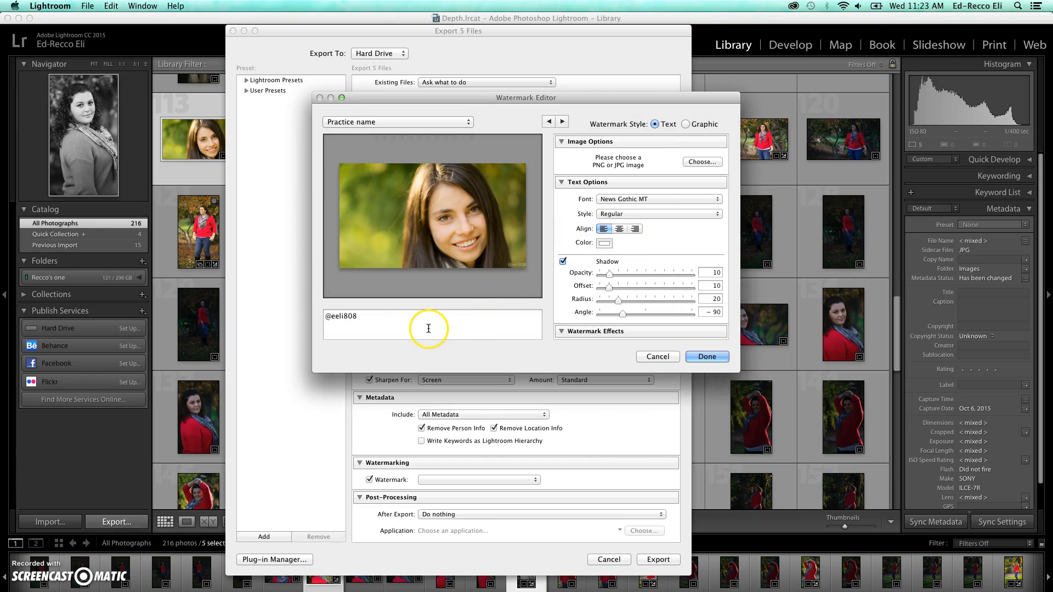
Replace the watermark text with the photographer's first name and enlarge it slightly on the preview photo
left_click(387, 321)
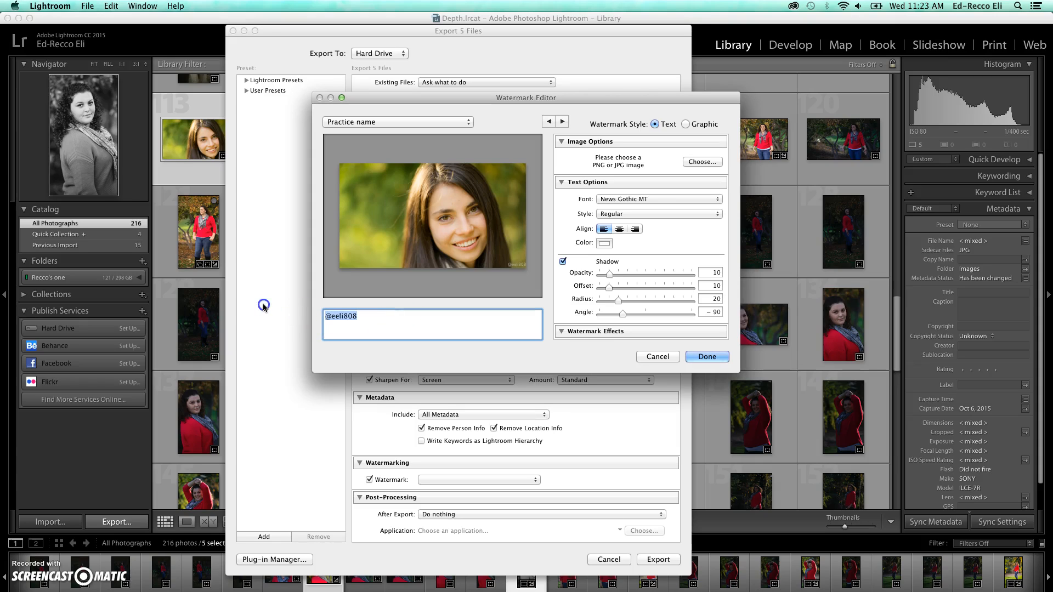
type("Ed-Recco")
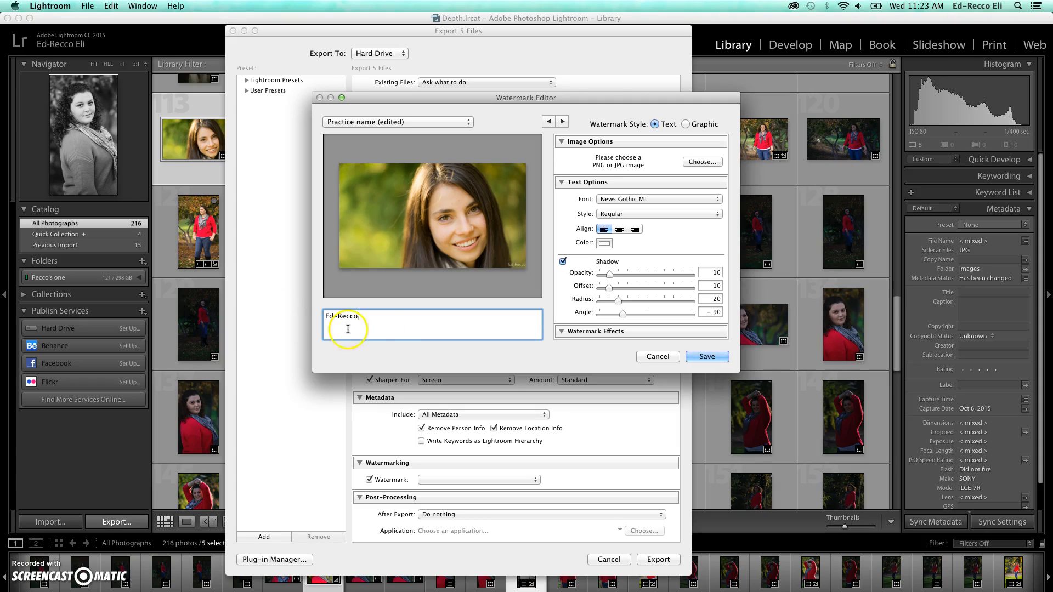
mouse_move(520, 266)
left_click_drag(508, 262, 497, 257)
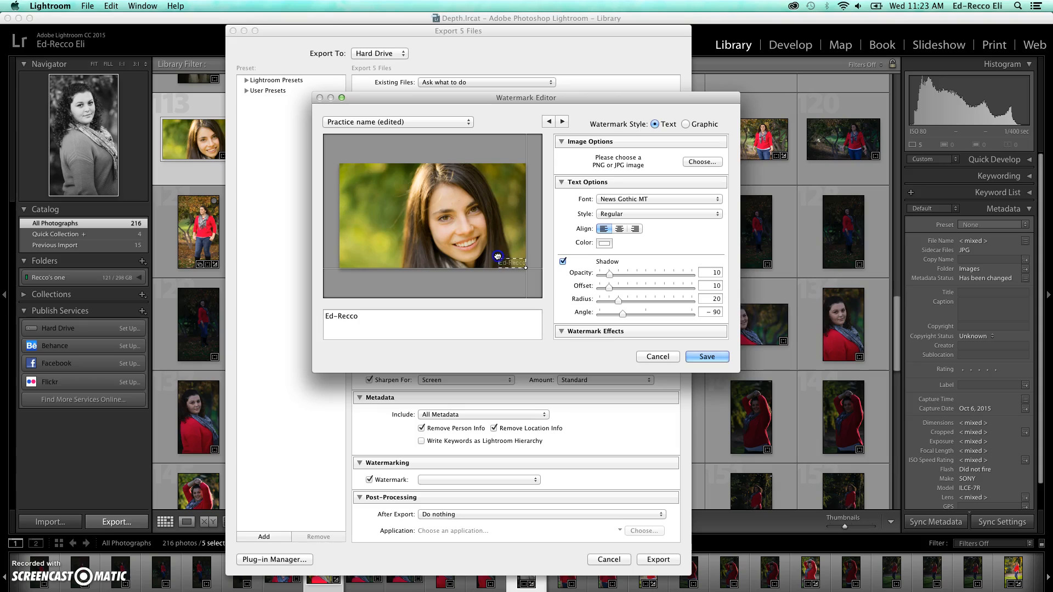
left_click(525, 269)
Set the watermark's shadow opacity to 14 and its proportional size to 12
scroll(603, 258, "down", 2)
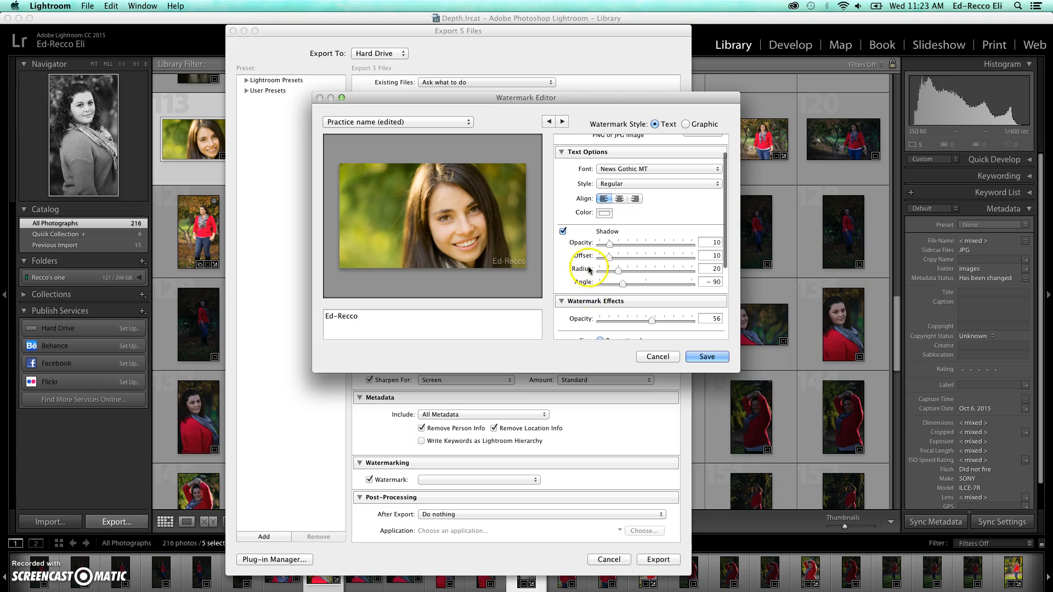
left_click_drag(608, 245, 611, 245)
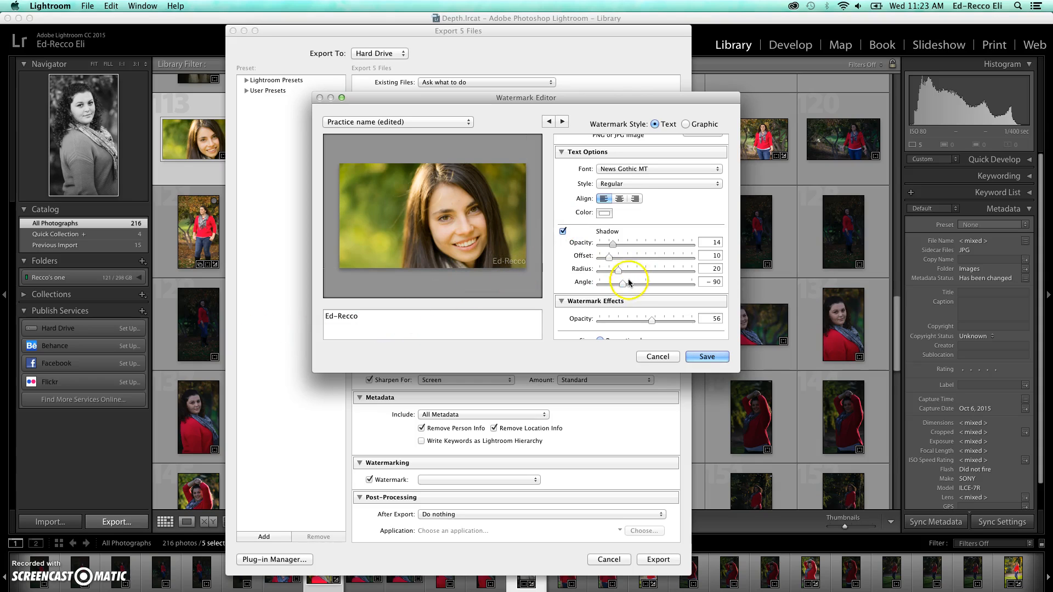
scroll(629, 283, "down", 3)
left_click_drag(611, 308, 608, 310)
Try the Fit size for the watermark, return to Proportional and set the watermark opacity to 20
left_click(599, 319)
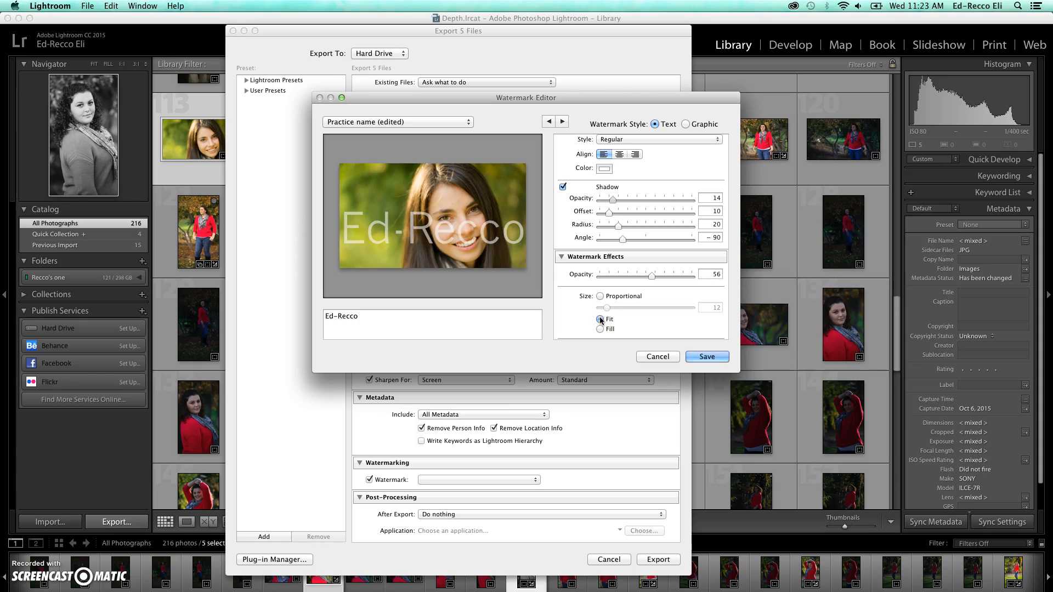
left_click(600, 318)
left_click(600, 296)
left_click_drag(652, 276, 619, 276)
Anchor the watermark in the photo's bottom-right corner with a horizontal inset of 1
scroll(651, 305, "down", 3)
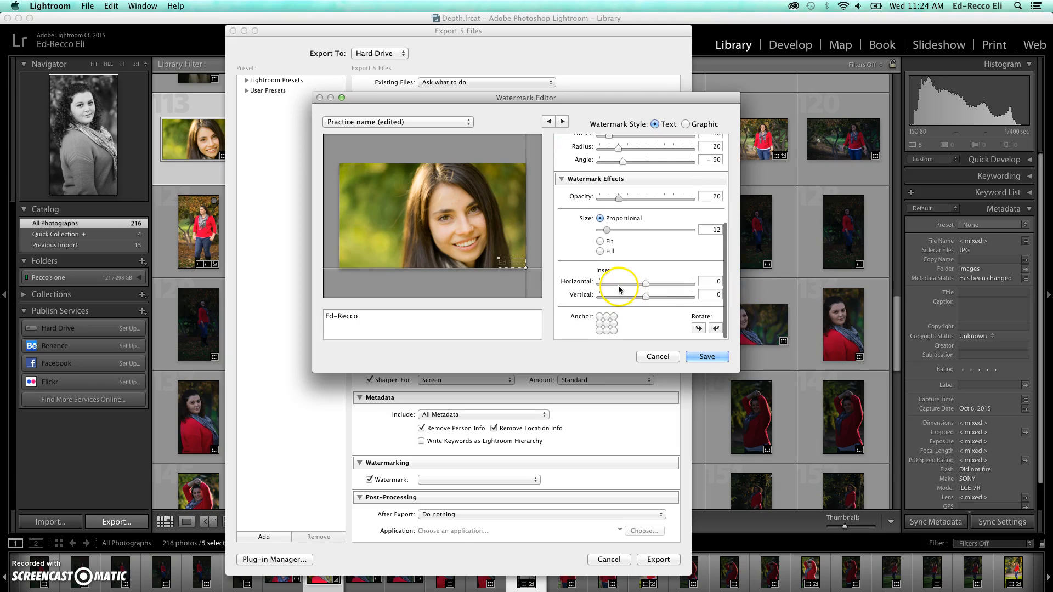
left_click(603, 324)
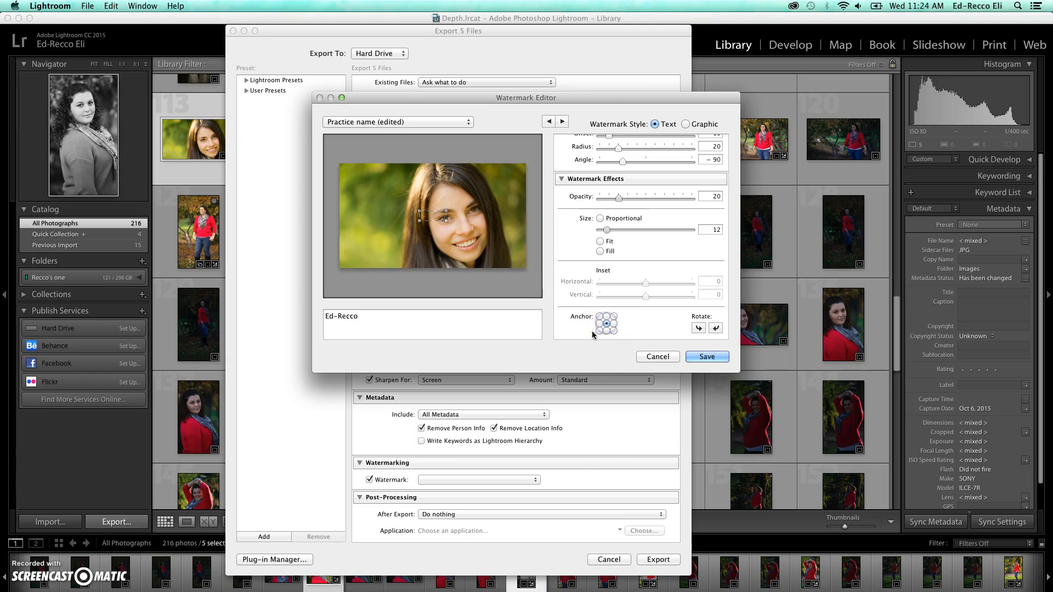
left_click(598, 331)
left_click(614, 331)
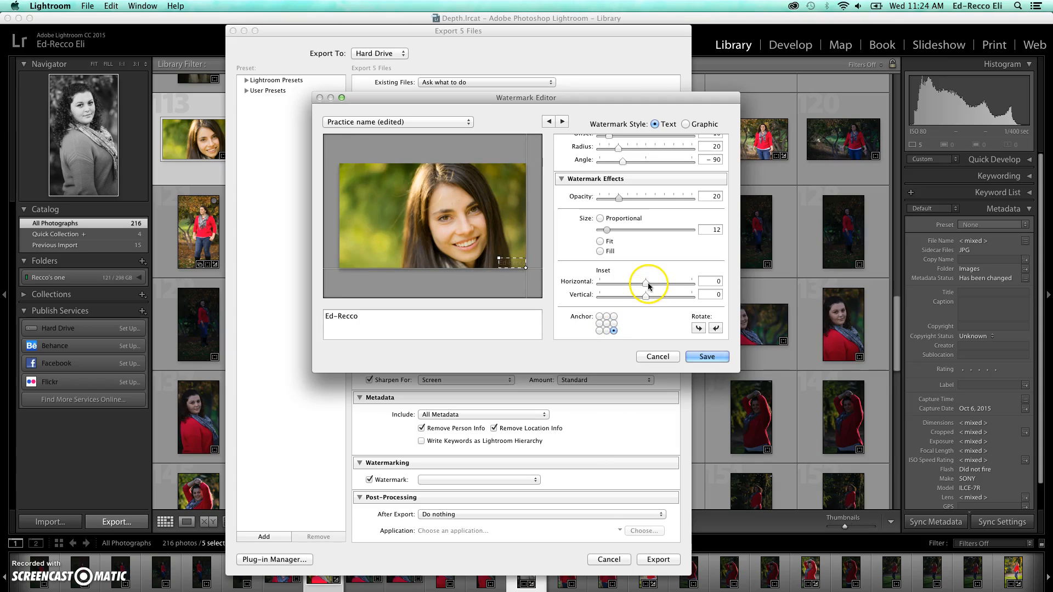
left_click_drag(645, 282, 652, 285)
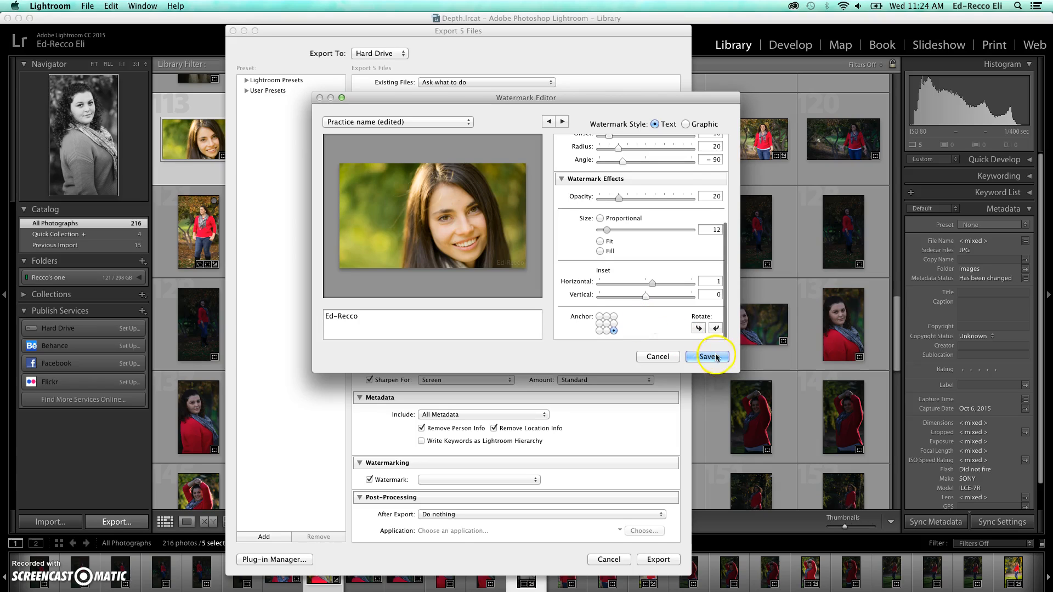
Save the edited watermark as a new preset named "my name"
scroll(641, 280, "up", 3)
scroll(642, 280, "up", 3)
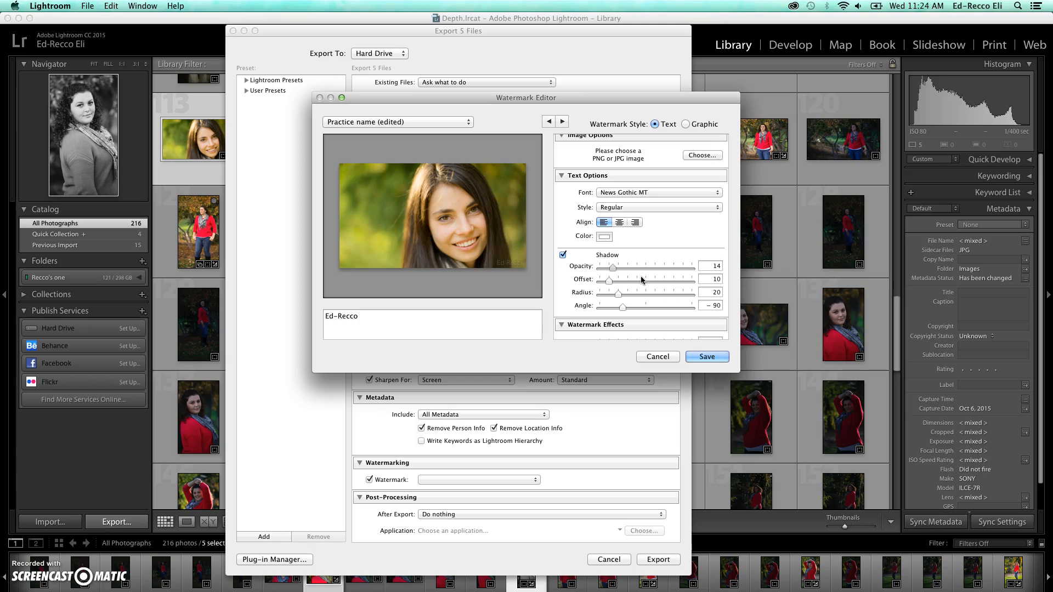
left_click(708, 357)
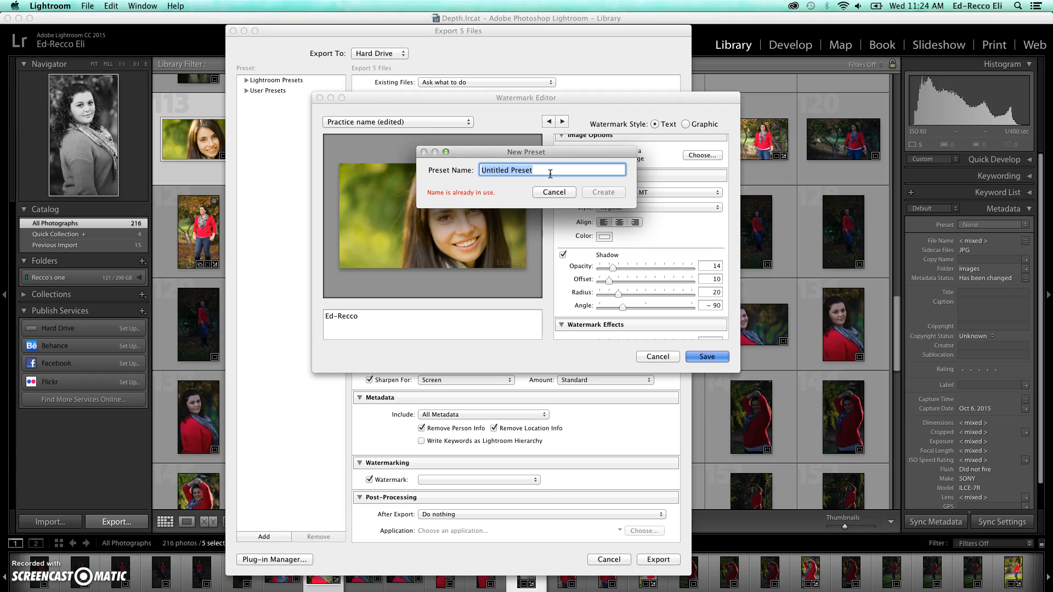
type("my Na")
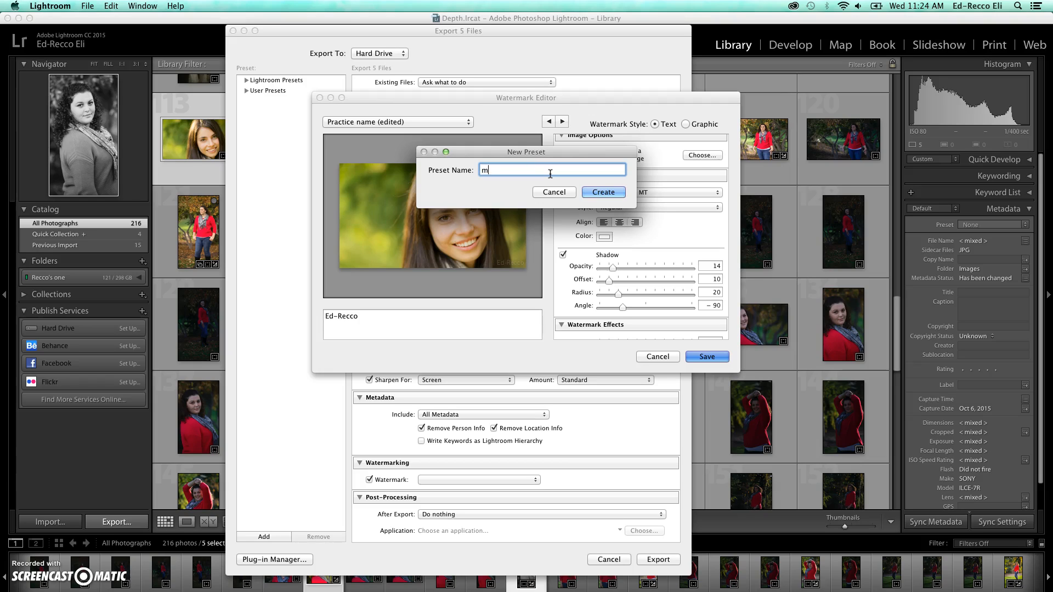
key("BackSpace")
key("BackSpace")
key("BackSpace")
key("BackSpace")
key("BackSpace")
type("my name")
key("Return")
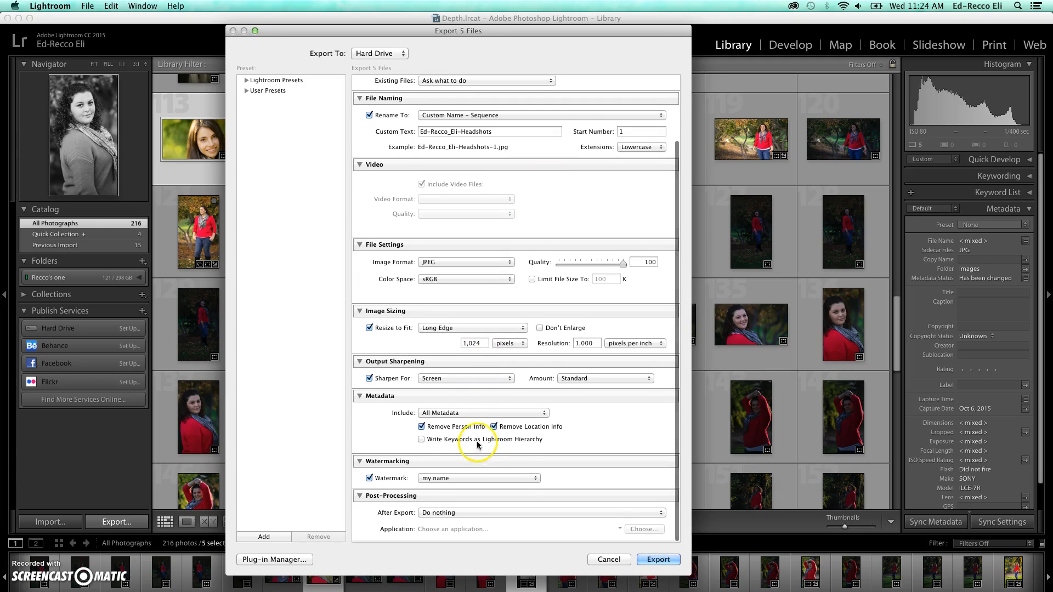
Select the "my name" watermark for the export and export the five photos
left_click(474, 480)
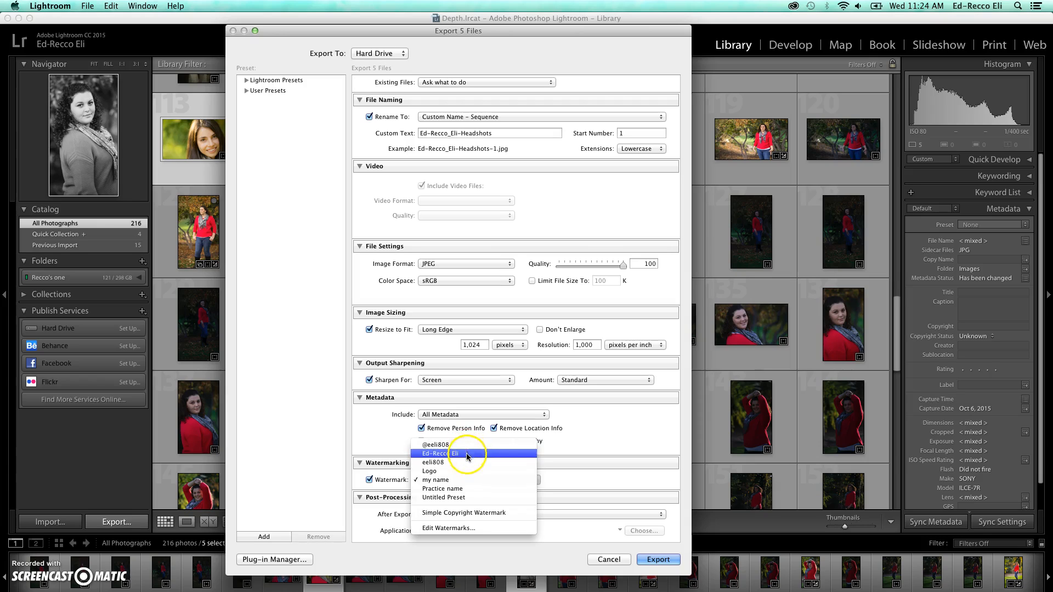
left_click(460, 482)
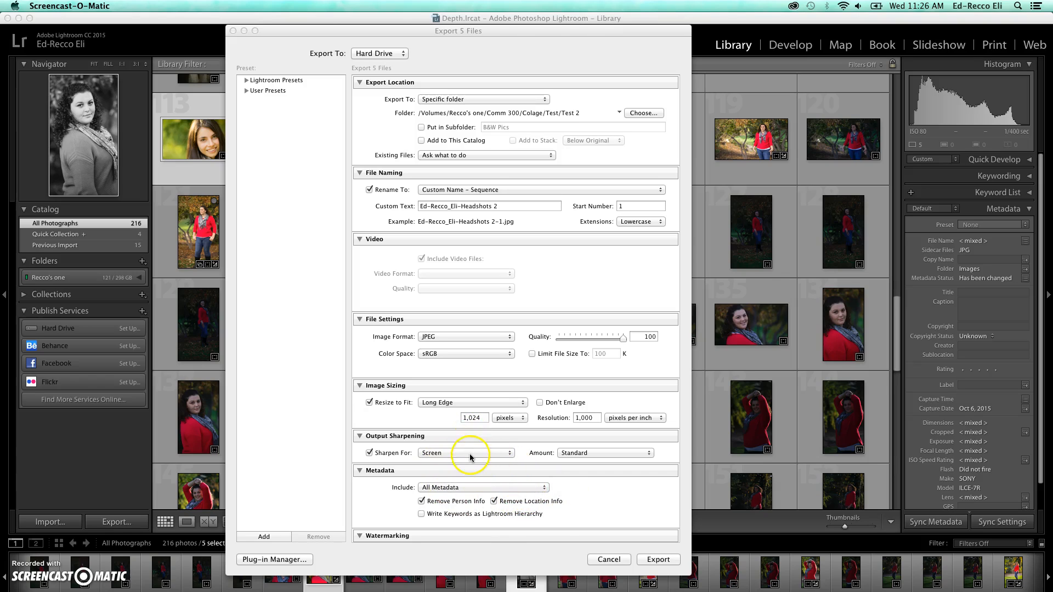
scroll(470, 457, "down", 3)
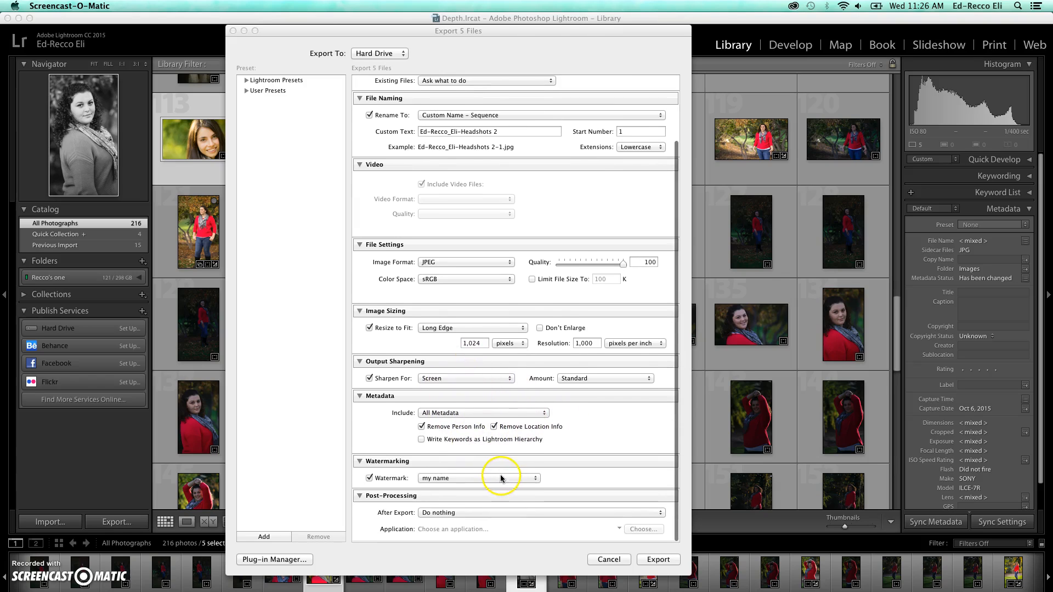
left_click(647, 559)
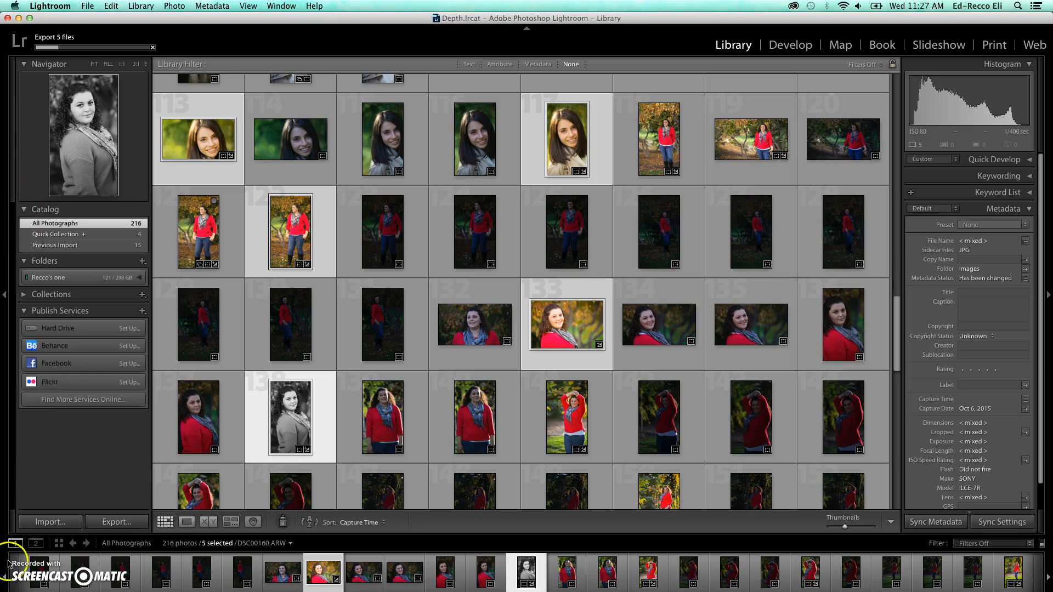
Switch to Finder and open a quick preview of the Headshots-1 JPEG in the Test 2 folder
left_click(261, 532)
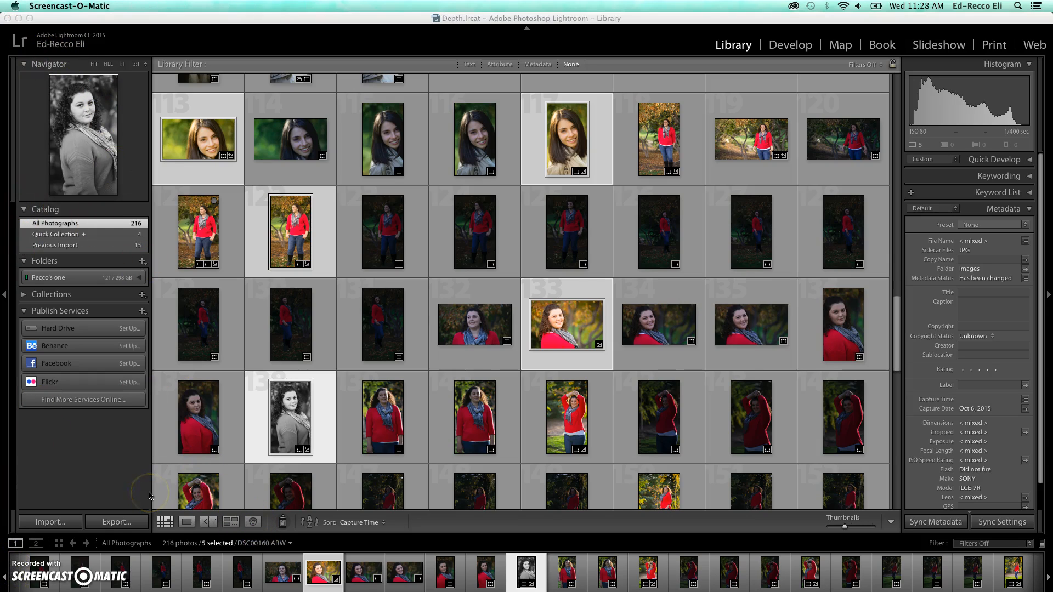
key("super+Tab")
key("super+Tab")
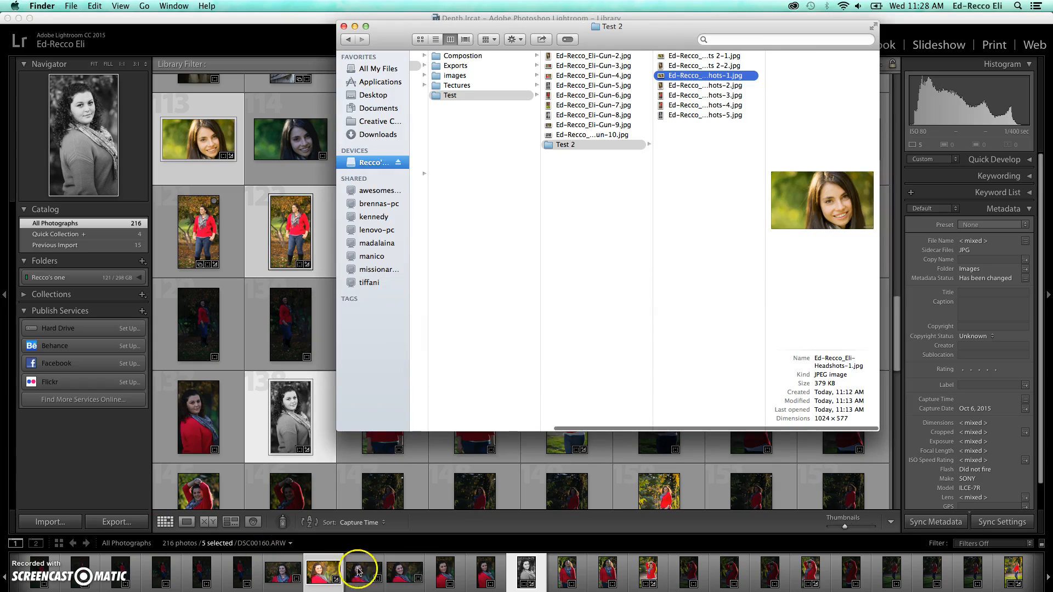
left_click_drag(674, 39, 619, 37)
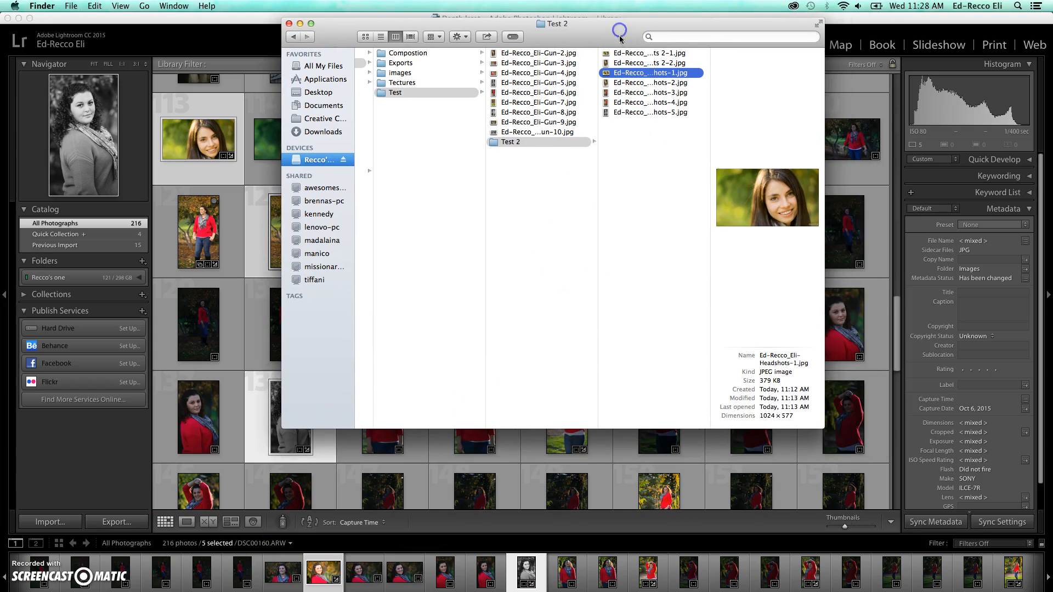
key("space")
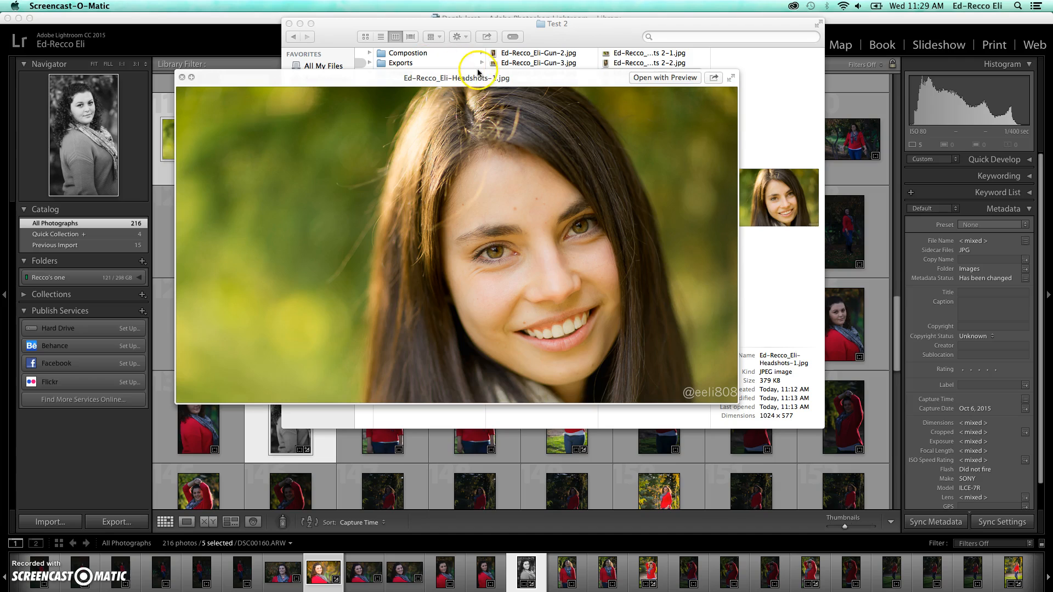
left_click_drag(499, 80, 470, 67)
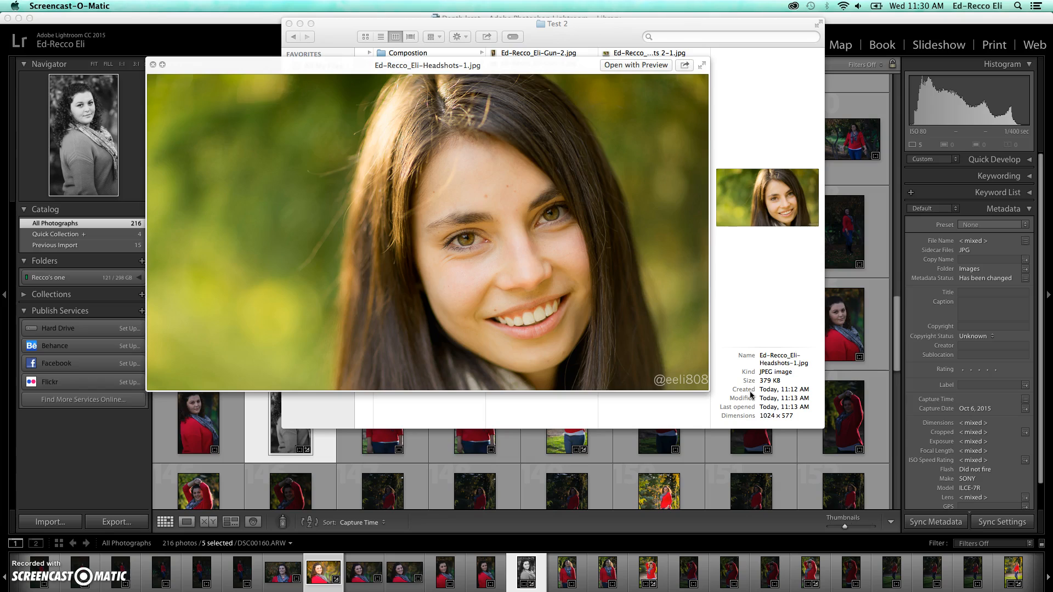
Browse the previews of Headshots-2 through Headshots-5 and return to Headshots-1, examining the watermark on each photo
left_click(793, 286)
key("Down")
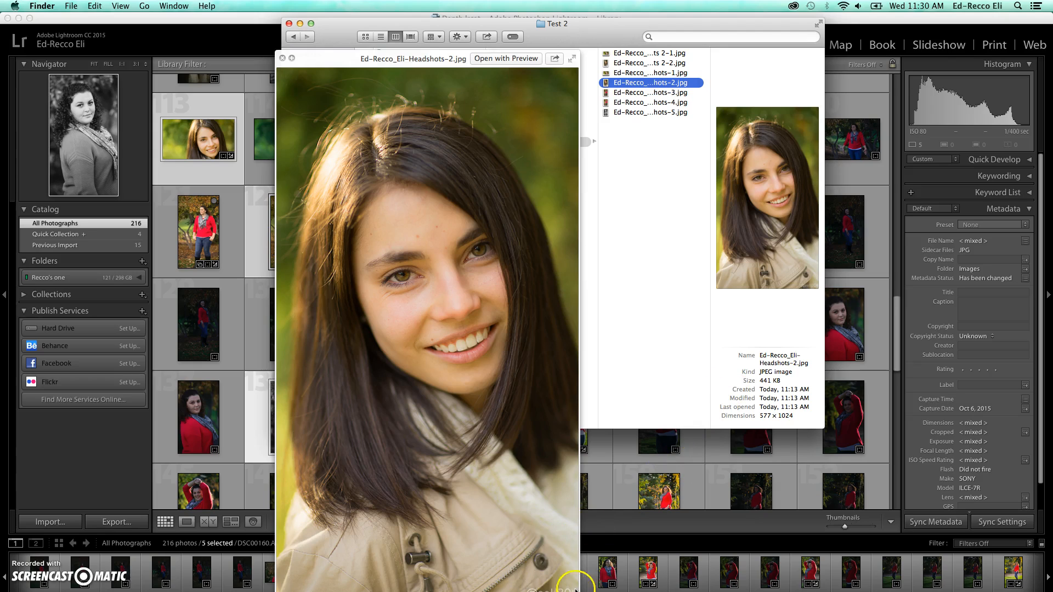
key("Down")
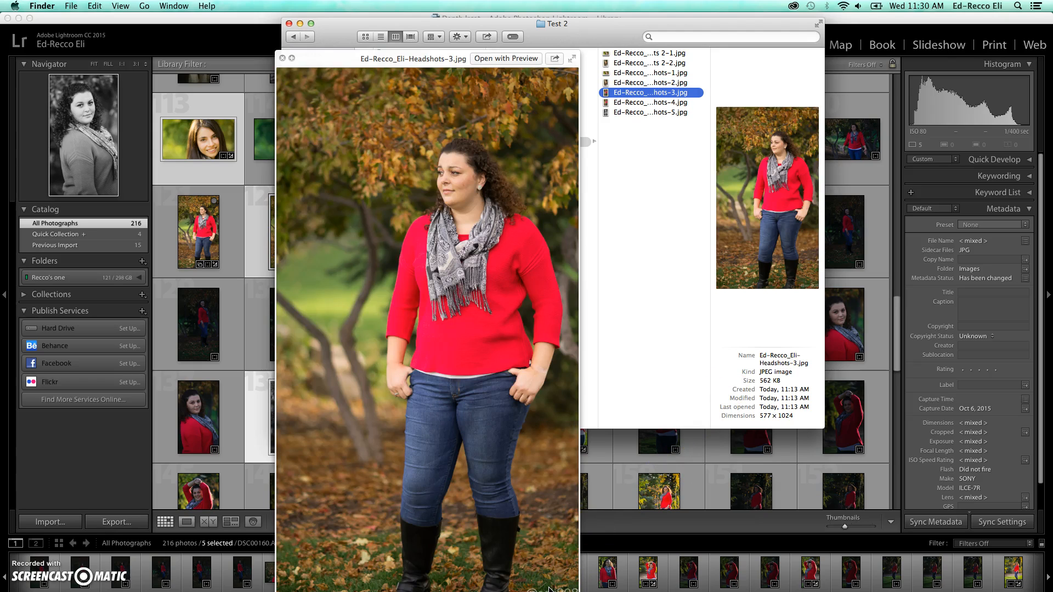
left_click_drag(369, 61, 351, 13)
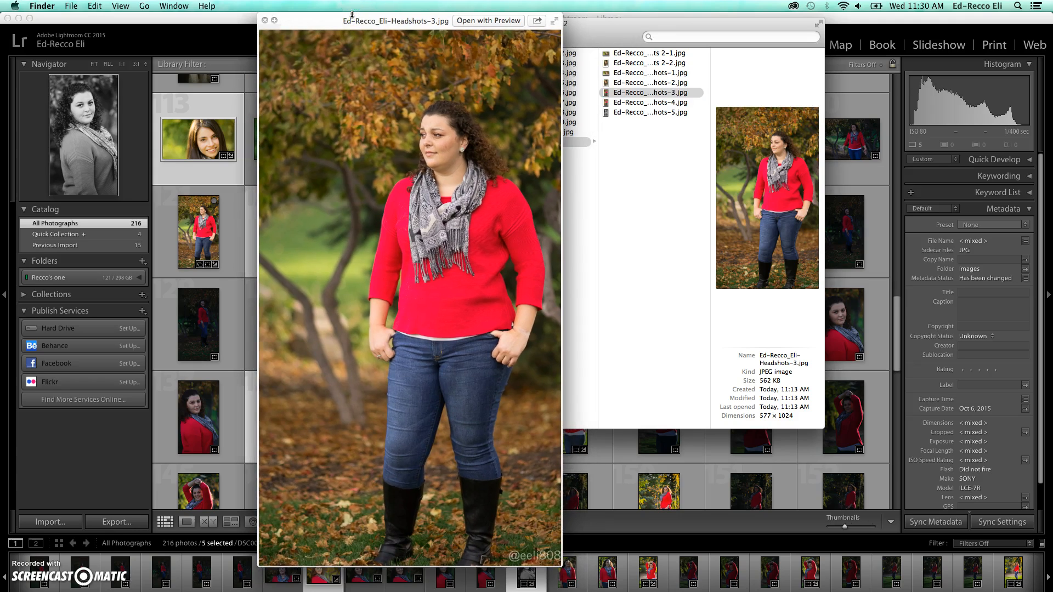
key("Down")
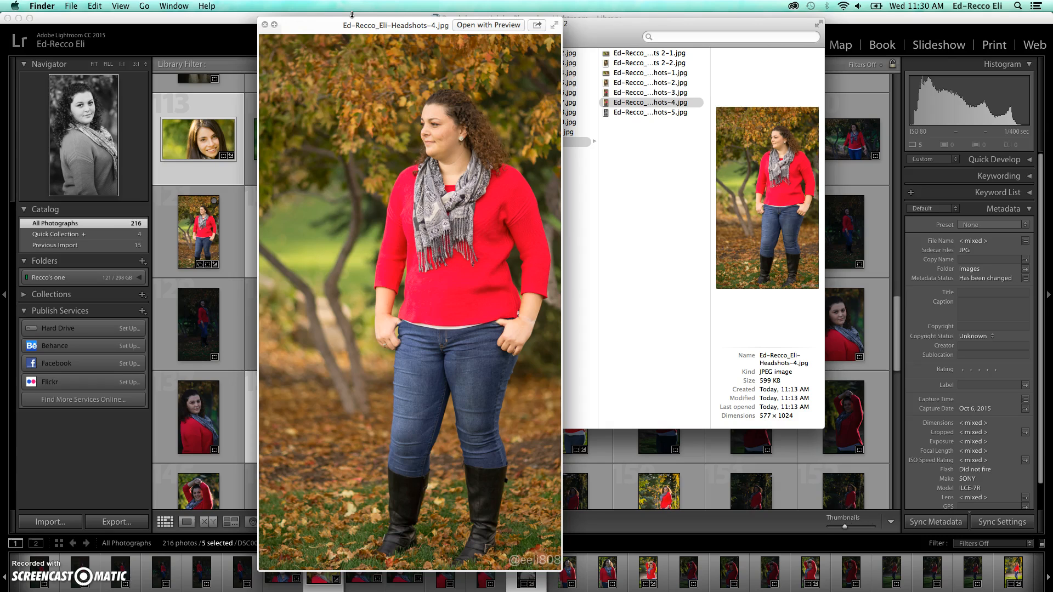
left_click(395, 27)
key("Down")
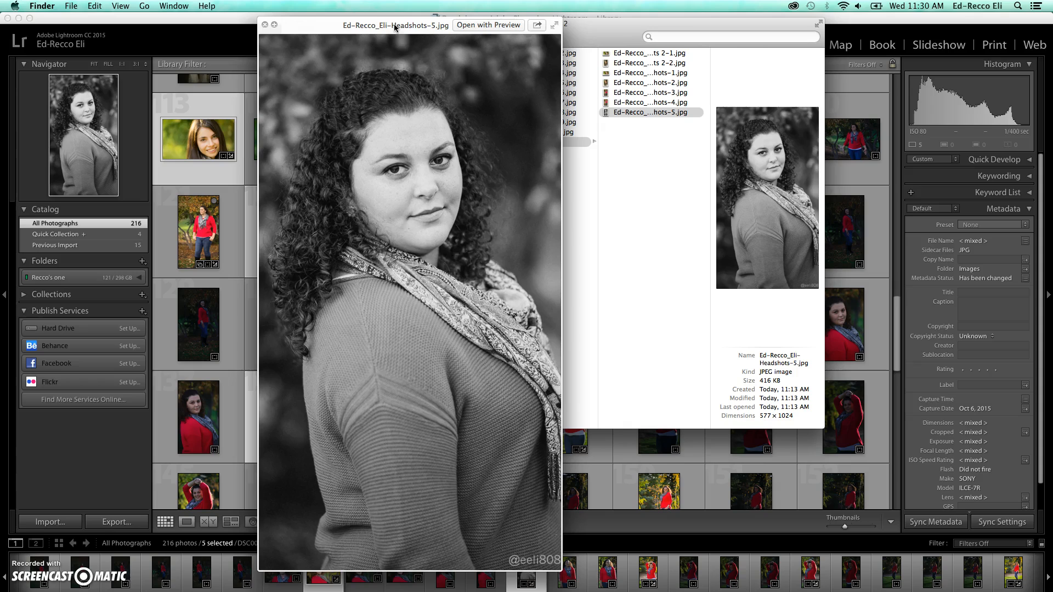
key("Up")
key("Up")
key("Up")
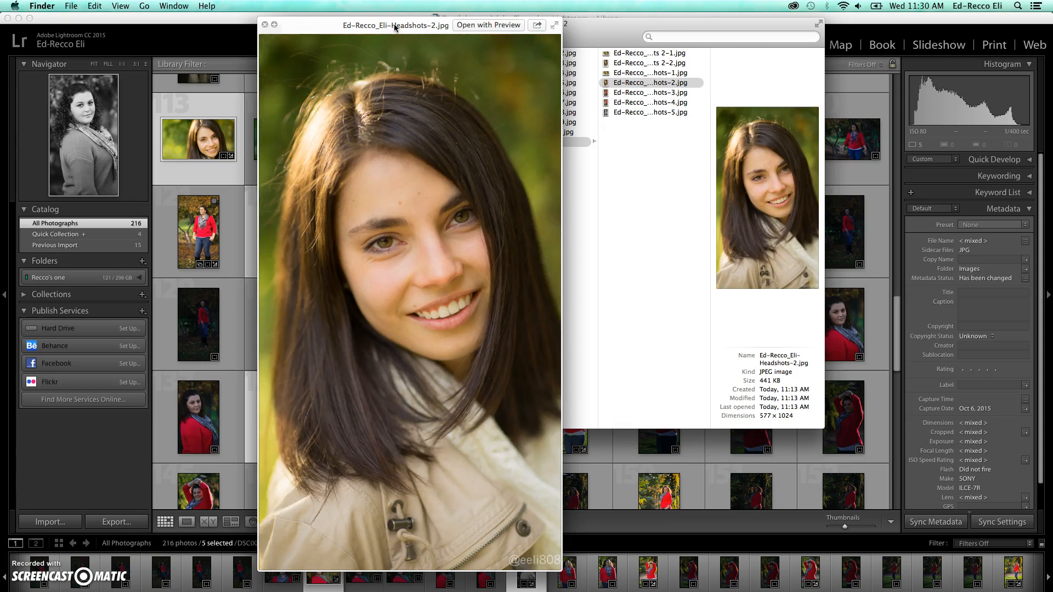
key("Up")
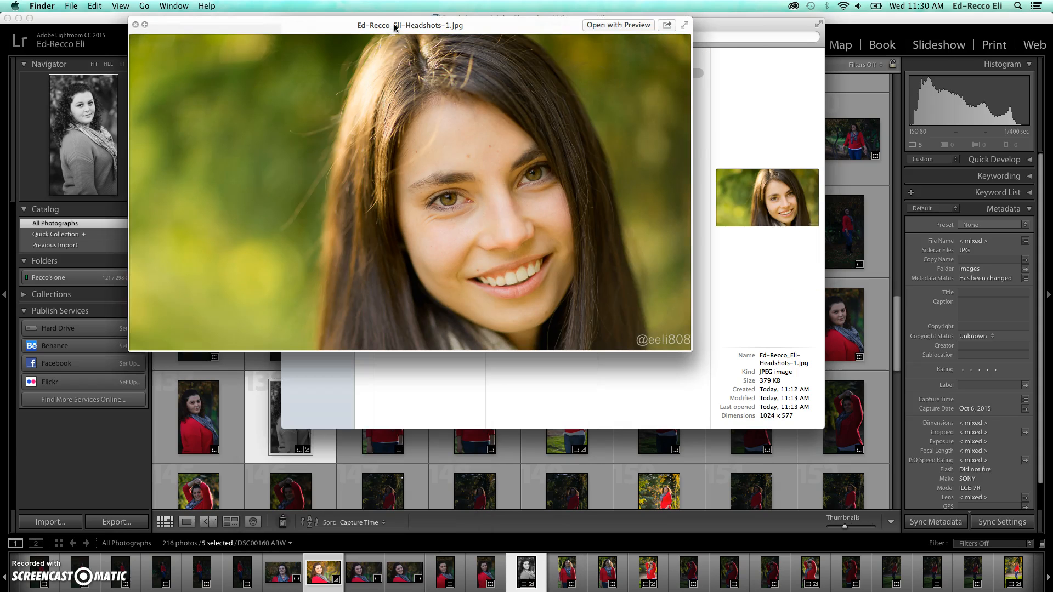